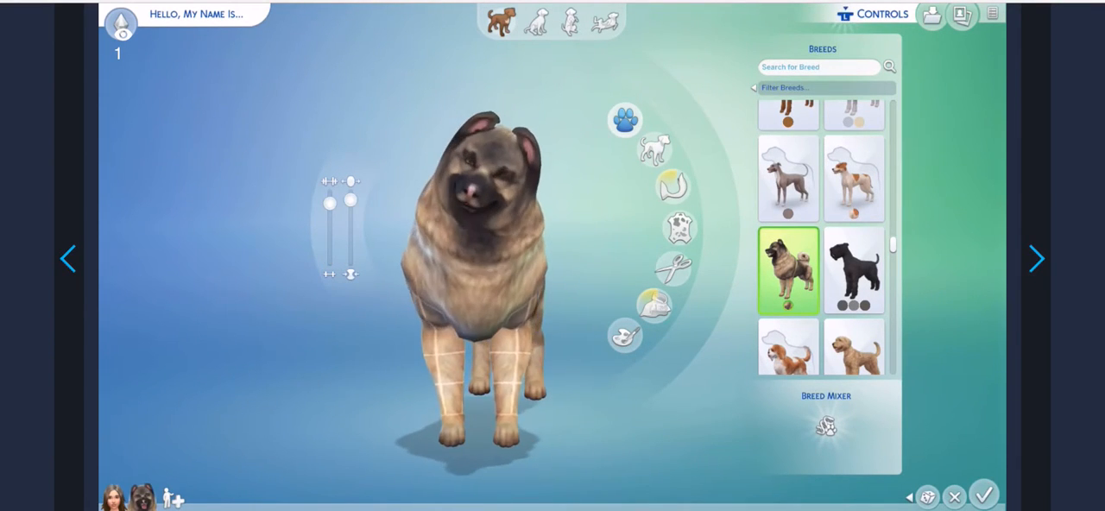
- Leave the Breeds list and apply the bottom-left body shape preset from the Body category
{"action": "key", "text": "Escape"}
{"action": "key", "text": "Down"}
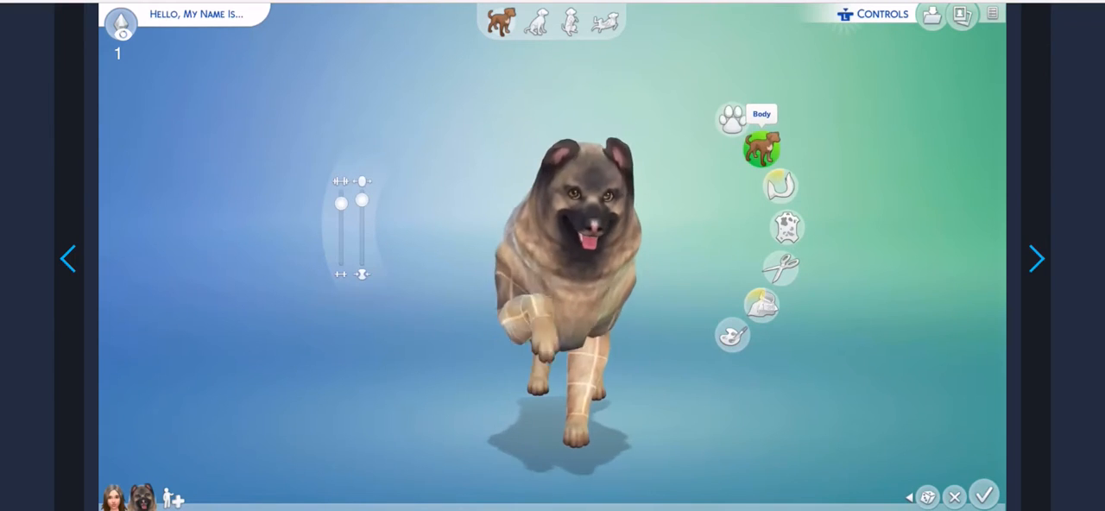
{"action": "key", "text": "Return"}
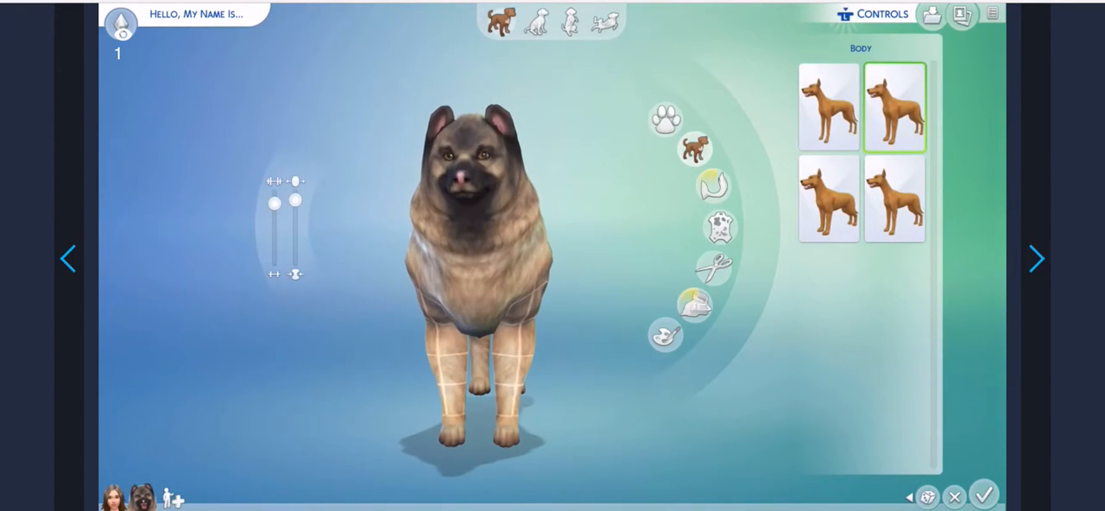
{"action": "key", "text": "Left"}
{"action": "key", "text": "Return"}
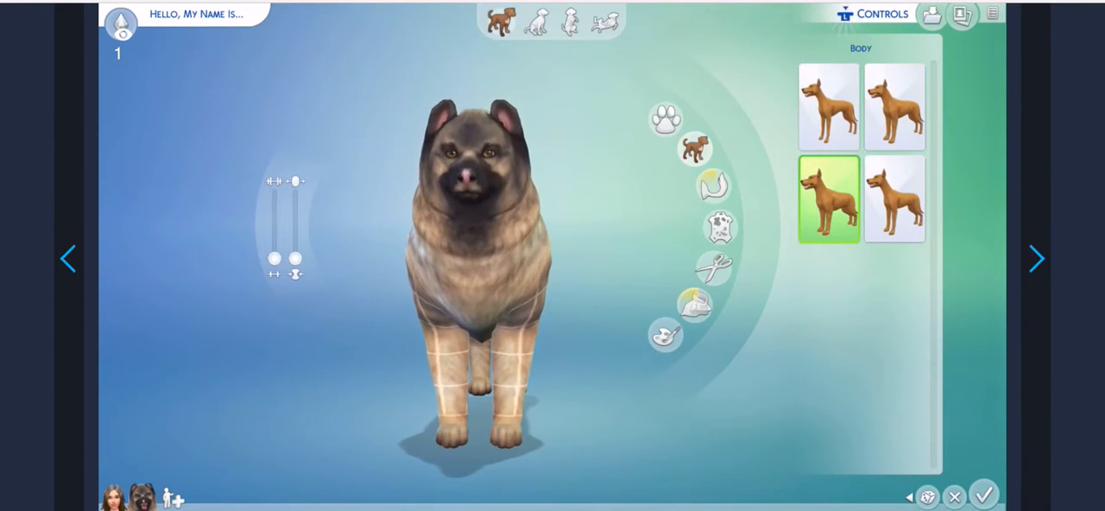
- Give the dog the straight bushy tail from the top-left of the Tails choices
{"action": "key", "text": "Escape"}
{"action": "key", "text": "Down"}
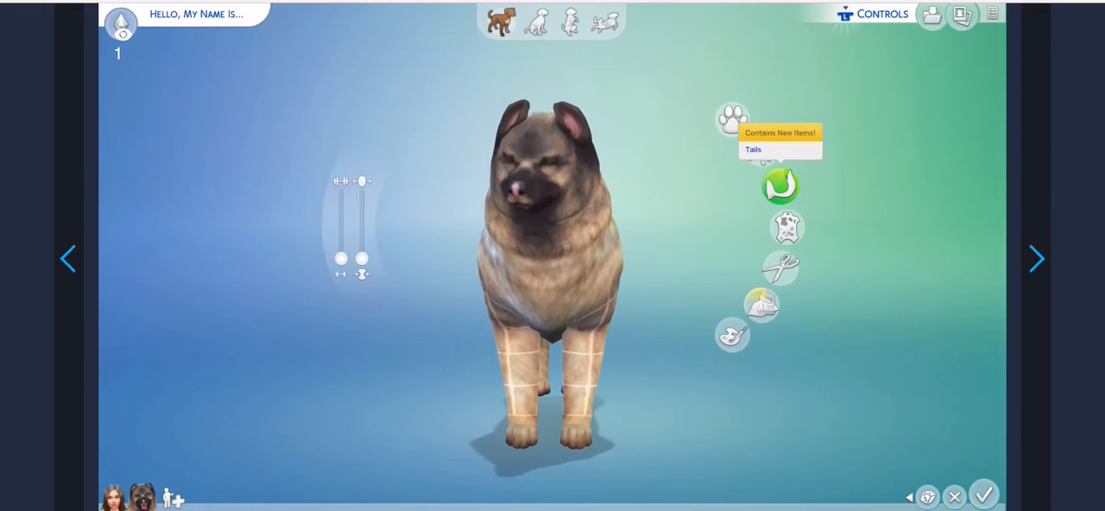
{"action": "key", "text": "Return"}
{"action": "key", "text": "Down"}
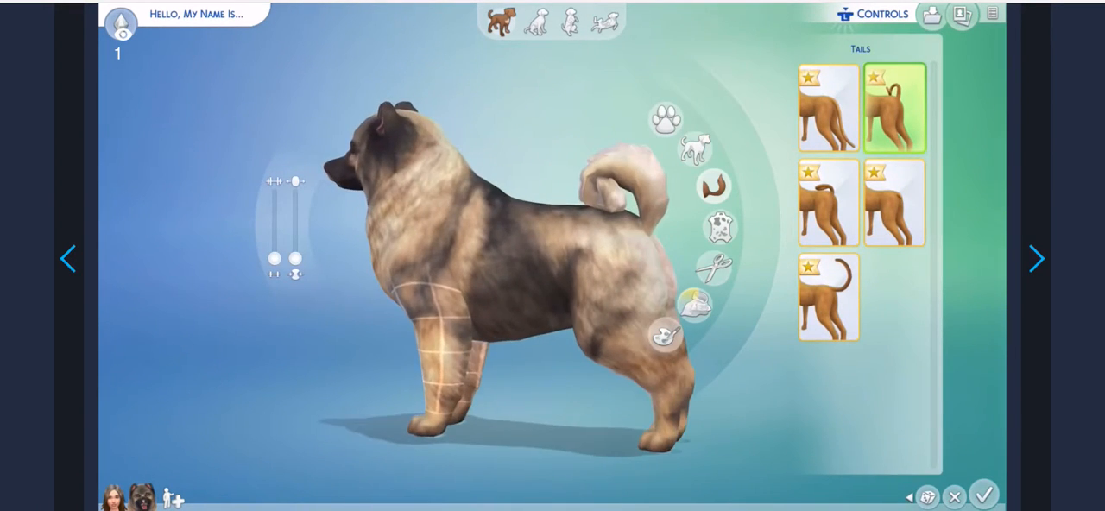
{"action": "key", "text": "Left"}
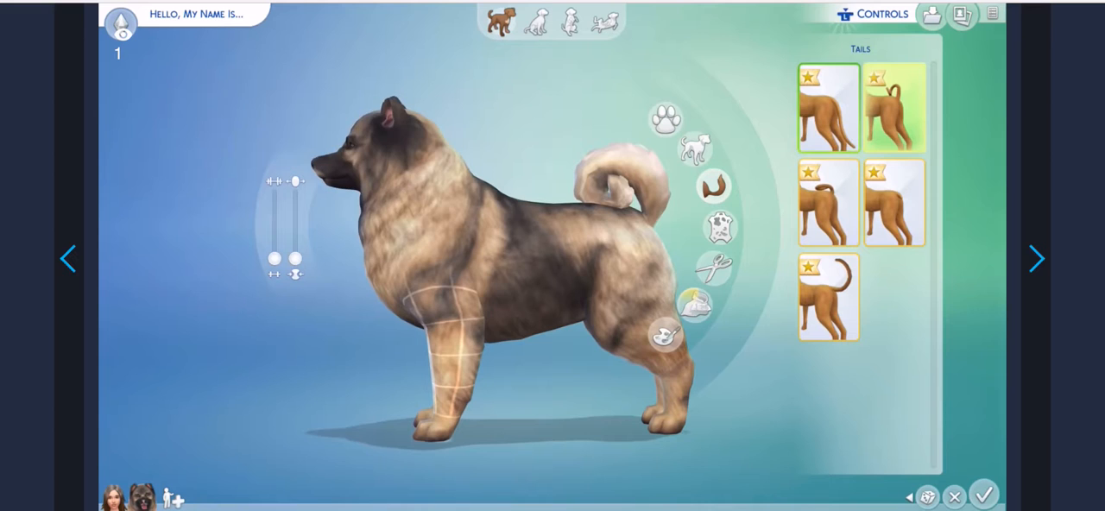
{"action": "key", "text": "Up"}
{"action": "key", "text": "Return"}
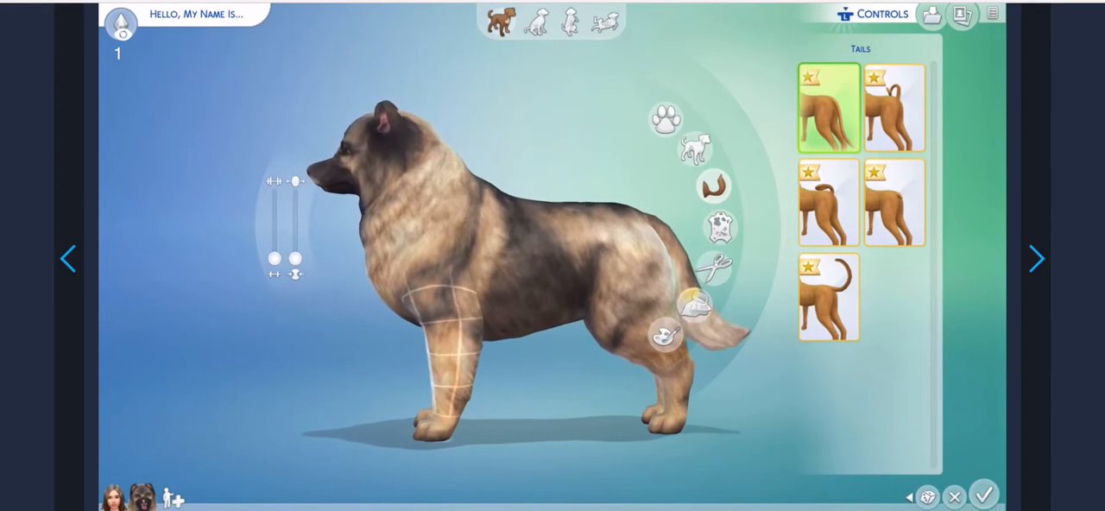
{"action": "key", "text": "Escape"}
- Nudge the tail shape adjustment up, then reset it back to its original value
{"action": "key", "text": "Left"}
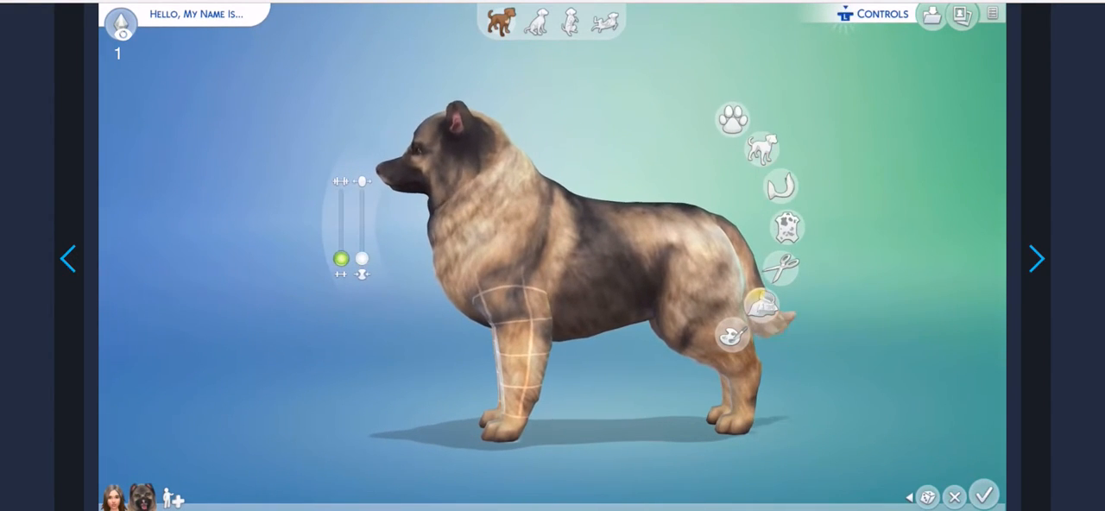
{"action": "key", "text": "Right"}
{"action": "key", "text": "Left"}
{"action": "key", "text": "Right"}
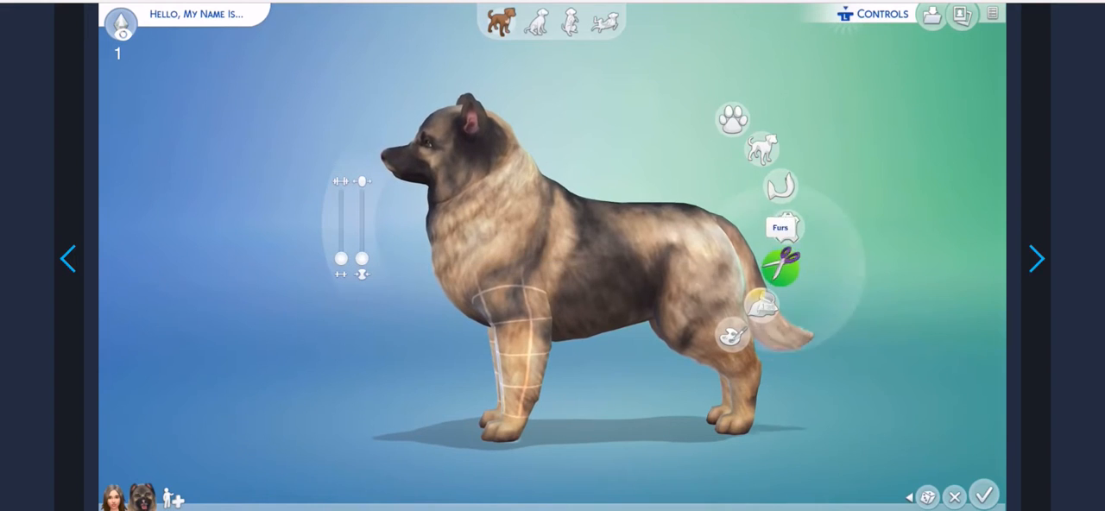
{"action": "key", "text": "Left"}
{"action": "key", "text": "Left"}
{"action": "key", "text": "Up"}
{"action": "key", "text": "Up"}
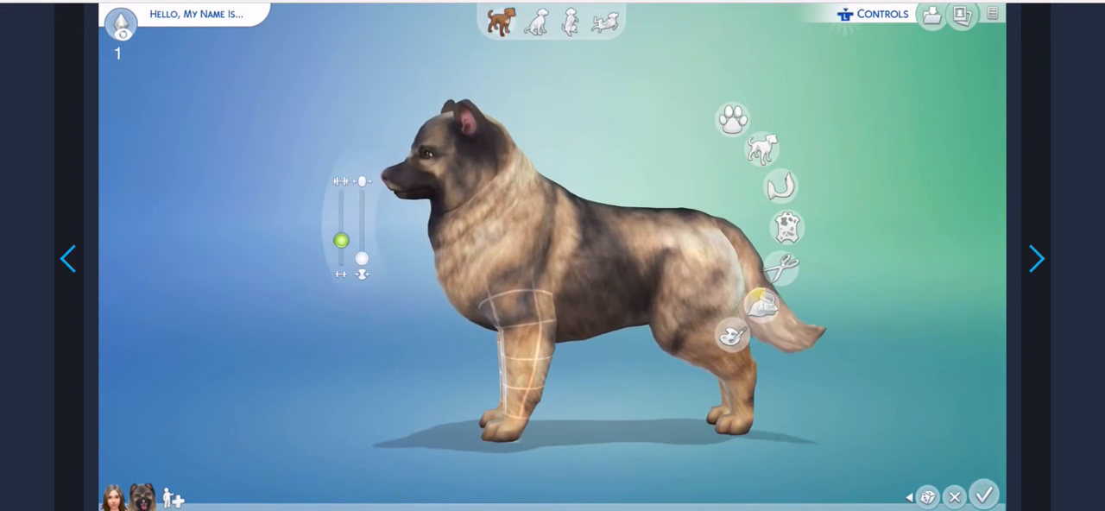
{"action": "key", "text": "Up"}
{"action": "key", "text": "Up"}
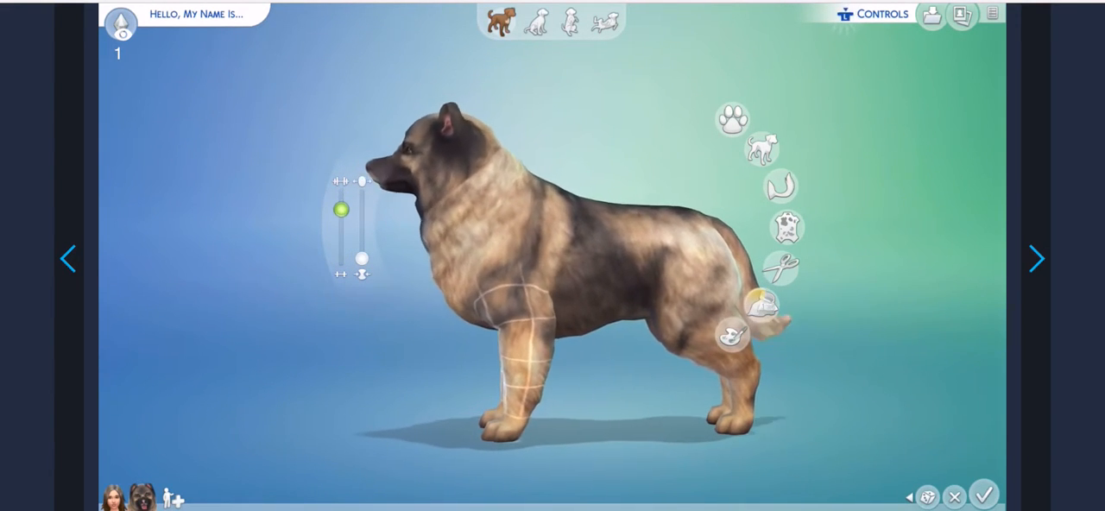
{"action": "key", "text": "Down"}
{"action": "key", "text": "Down"}
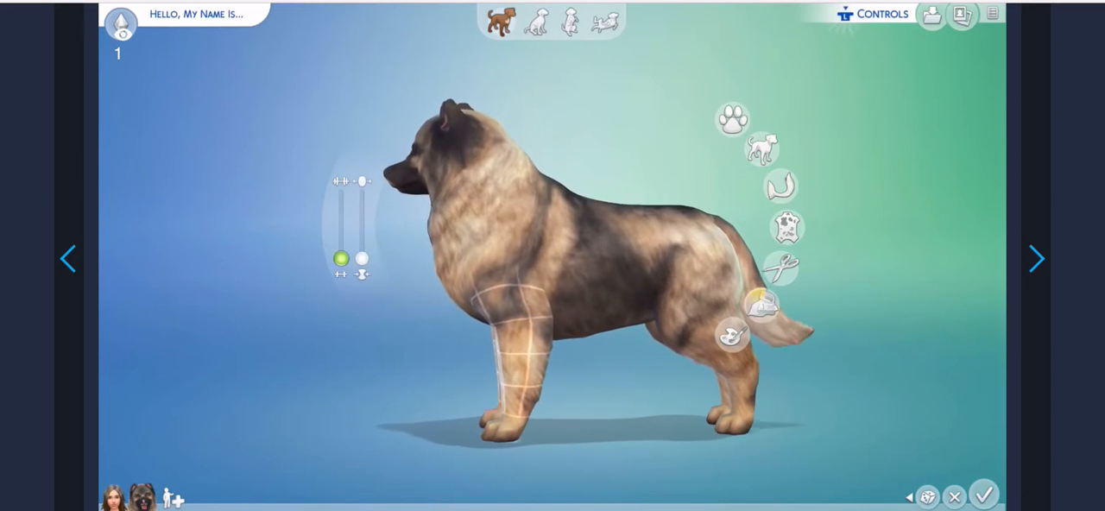
{"action": "key", "text": "Right"}
{"action": "key", "text": "Down"}
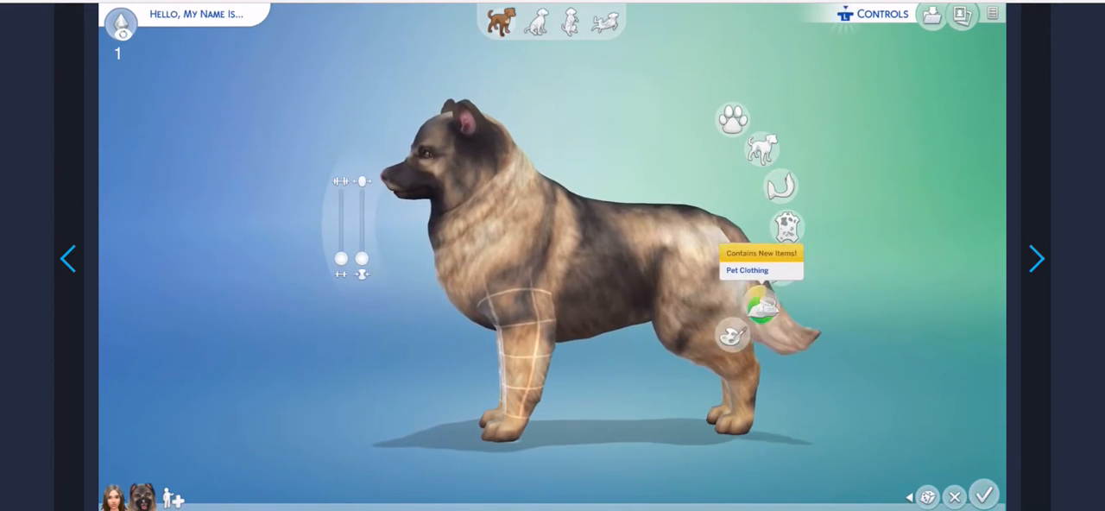
- Swap the fluffy coat for the short, sleek fur style in the fourth row of Furs
{"action": "key", "text": "Up"}
{"action": "key", "text": "Return"}
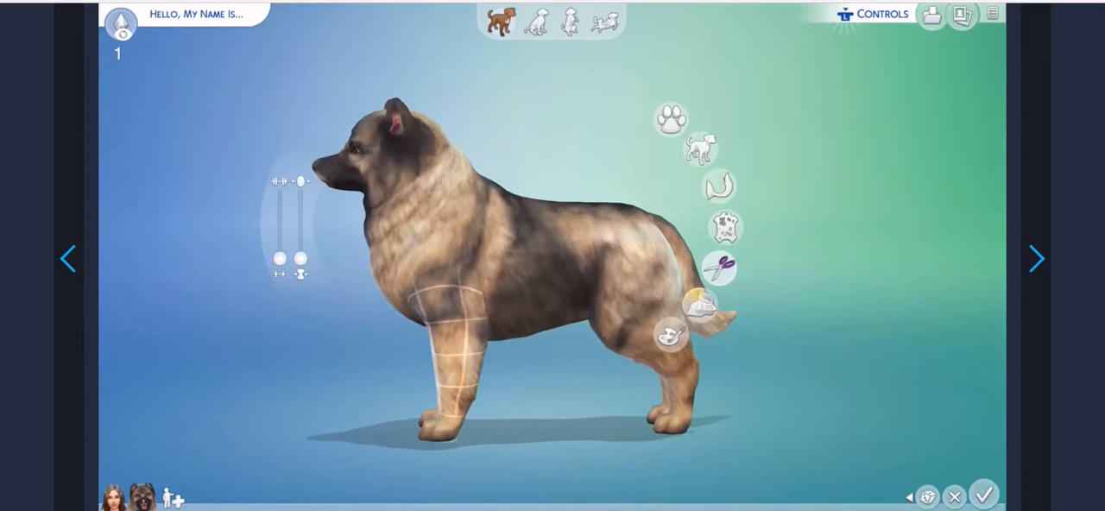
{"action": "key", "text": "Right"}
{"action": "key", "text": "Down"}
{"action": "key", "text": "Down"}
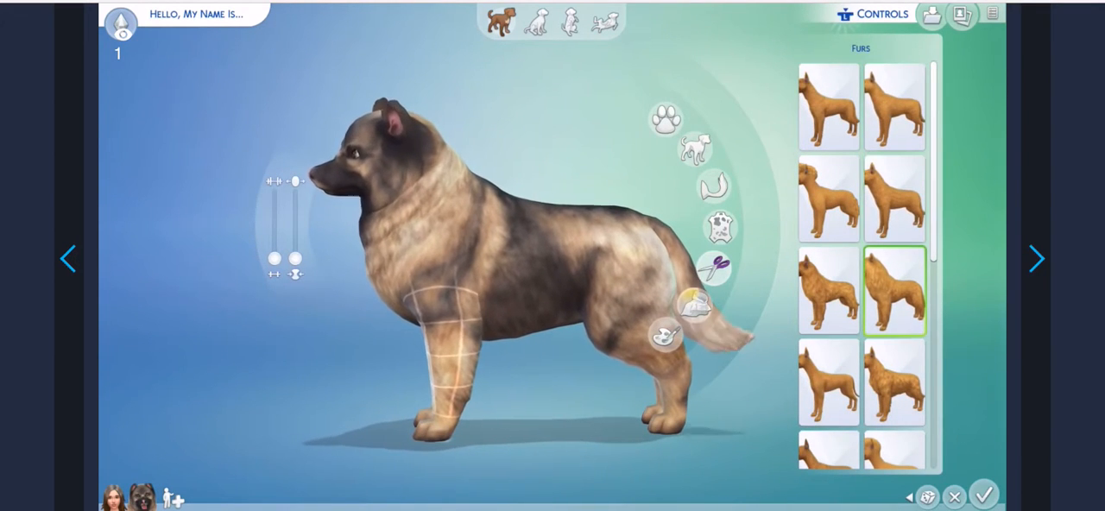
{"action": "key", "text": "Down"}
{"action": "key", "text": "Left"}
{"action": "key", "text": "Return"}
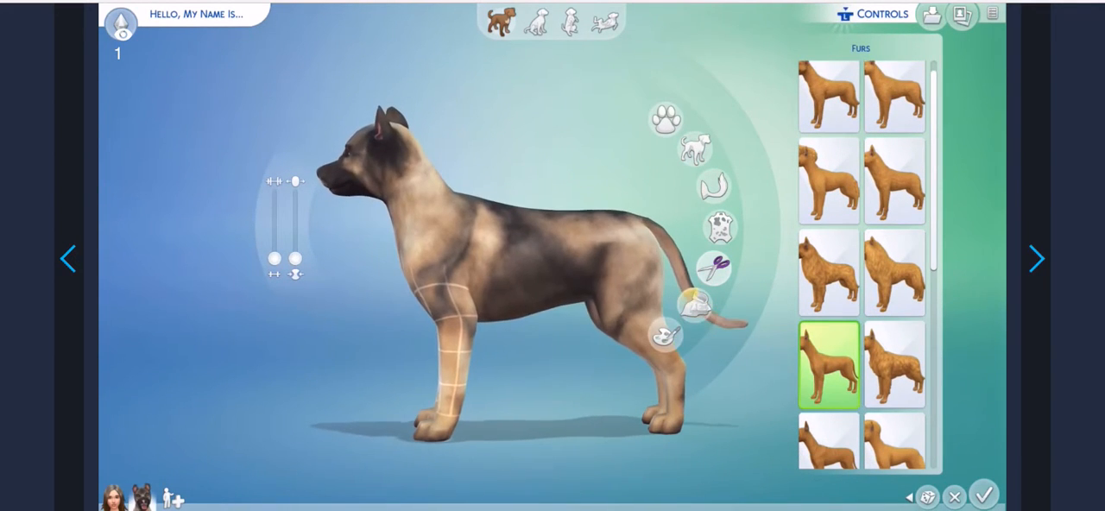
{"action": "key", "text": "Escape"}
- Apply the black-and-white coat preset with the white face from Coat Color/Pattern
{"action": "key", "text": "Up"}
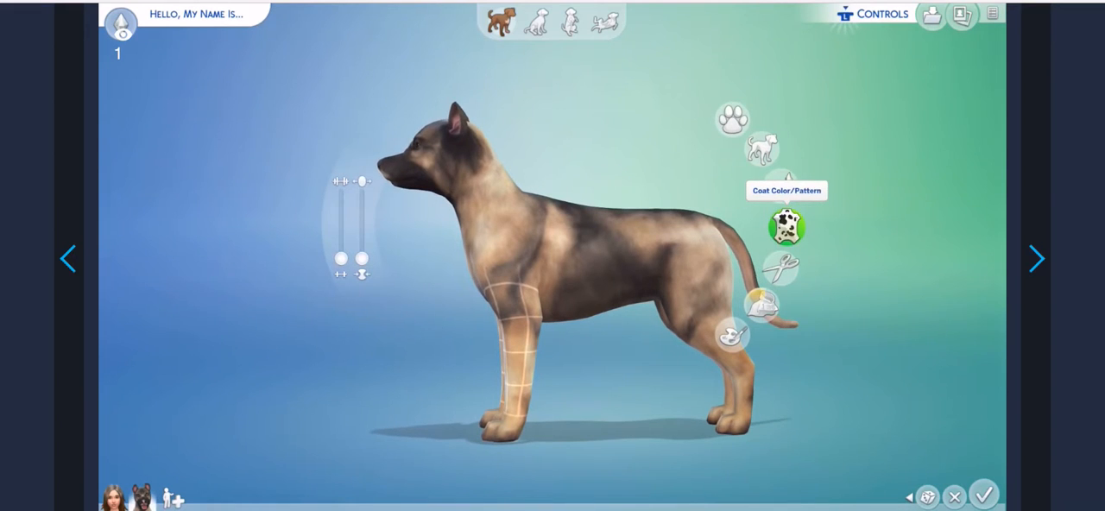
{"action": "key", "text": "Return"}
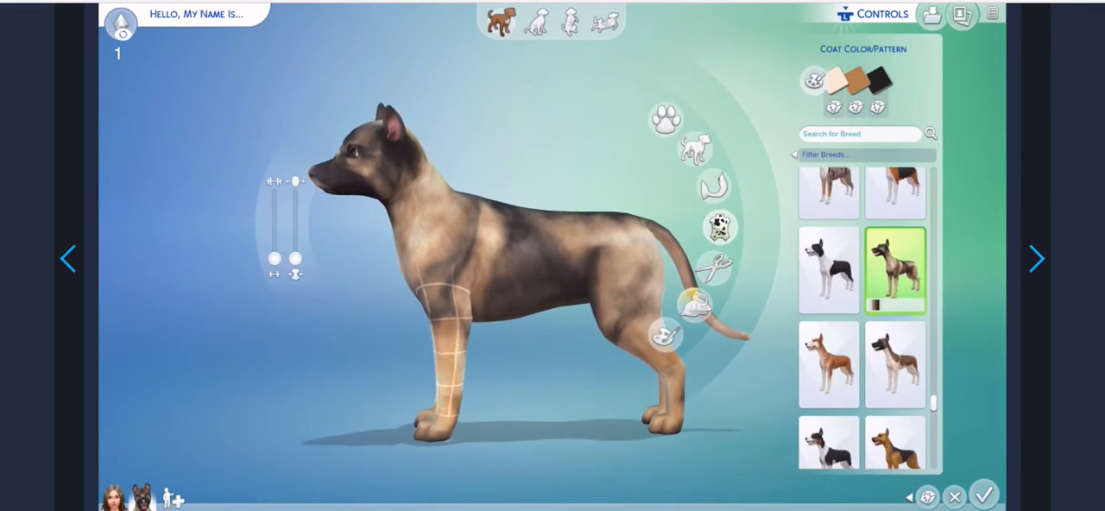
{"action": "key", "text": "Left"}
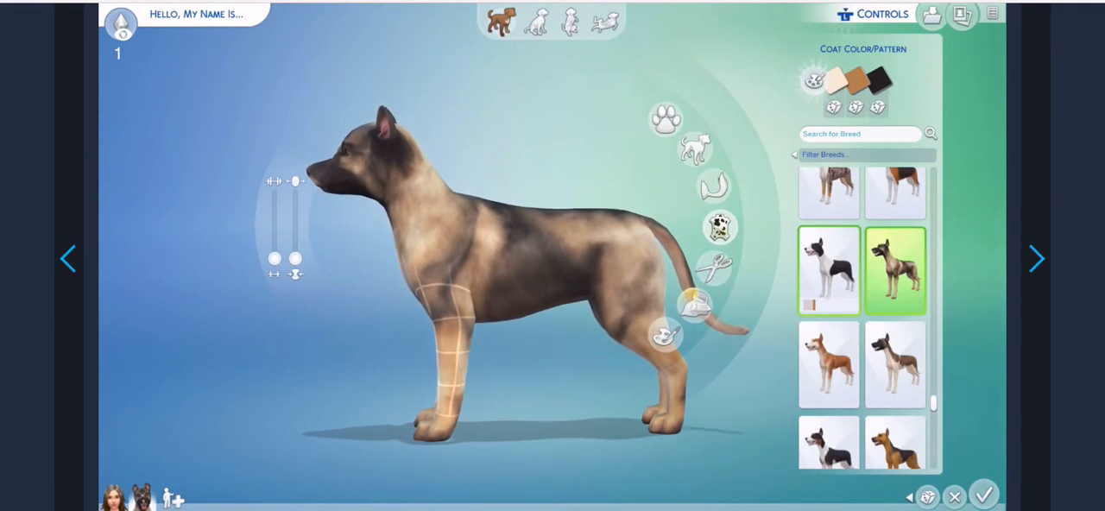
{"action": "key", "text": "Down"}
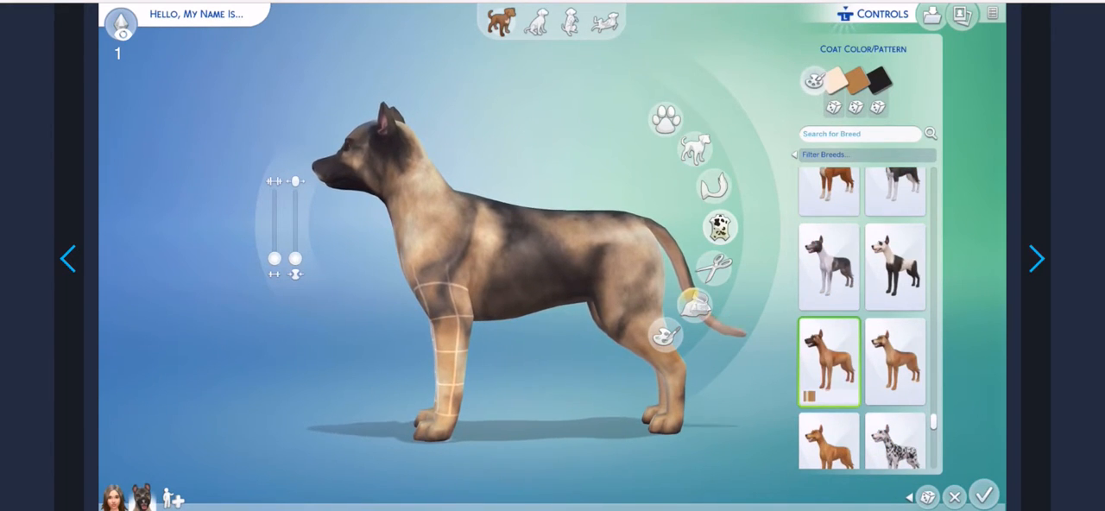
{"action": "key", "text": "Left"}
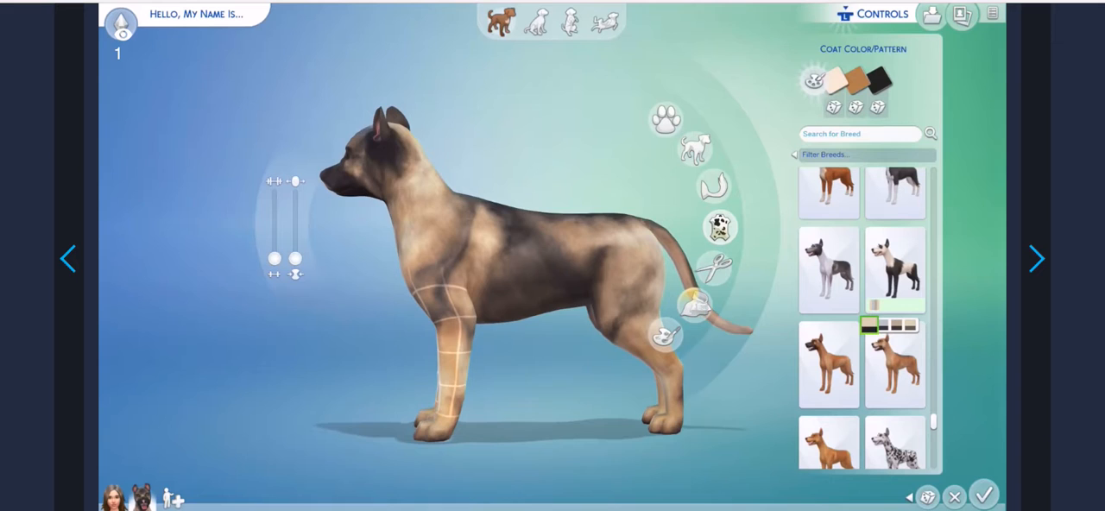
{"action": "key", "text": "Return"}
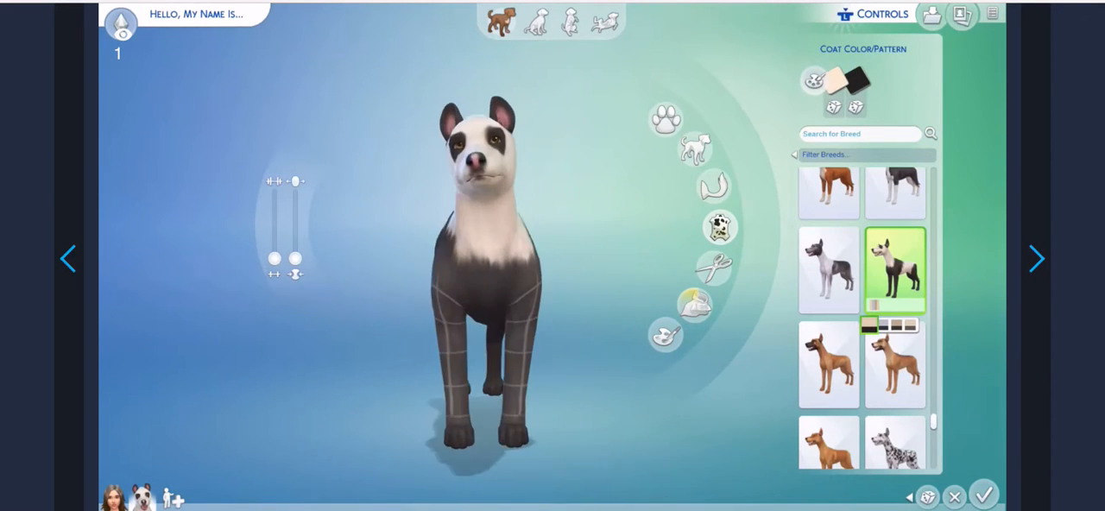
- Browse the coat presets and replace it with the tan Great Dane coat
{"action": "key", "text": "Right"}
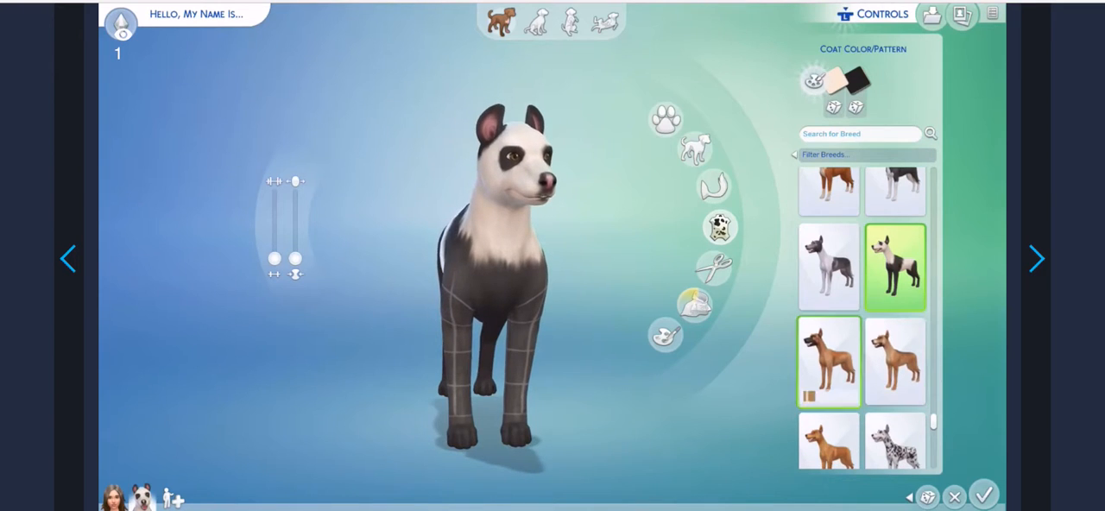
{"action": "key", "text": "Down"}
{"action": "key", "text": "Down"}
{"action": "key", "text": "Down"}
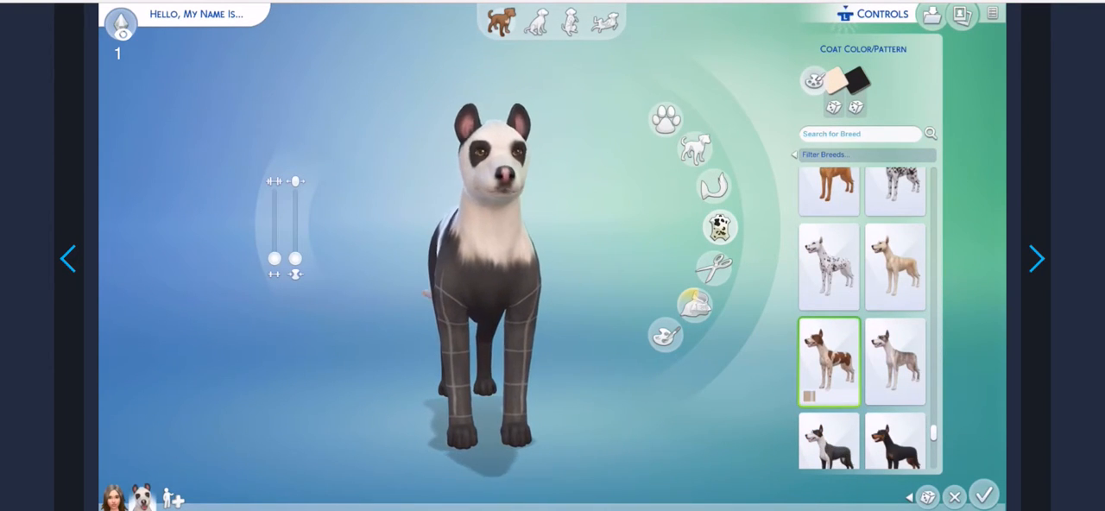
{"action": "key", "text": "Down"}
{"action": "key", "text": "Down"}
{"action": "key", "text": "Up"}
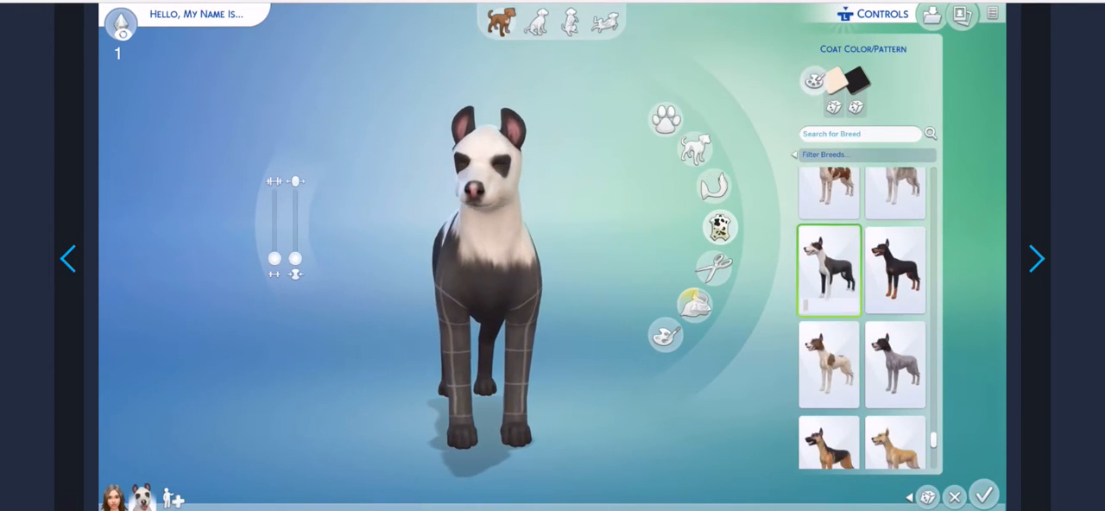
{"action": "key", "text": "Down"}
{"action": "key", "text": "Down"}
{"action": "key", "text": "Down"}
{"action": "key", "text": "Down"}
{"action": "key", "text": "Down"}
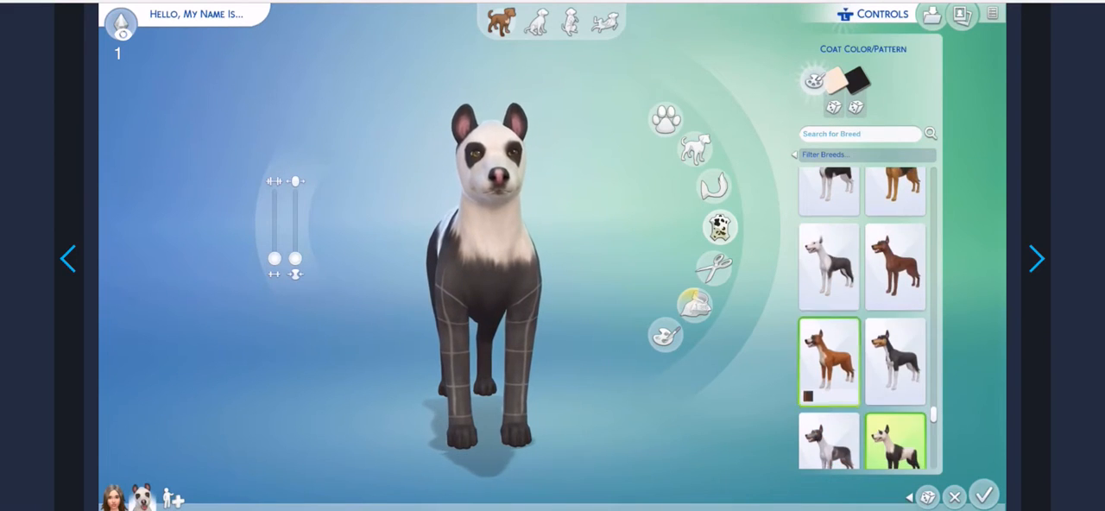
{"action": "key", "text": "Down"}
{"action": "key", "text": "Down"}
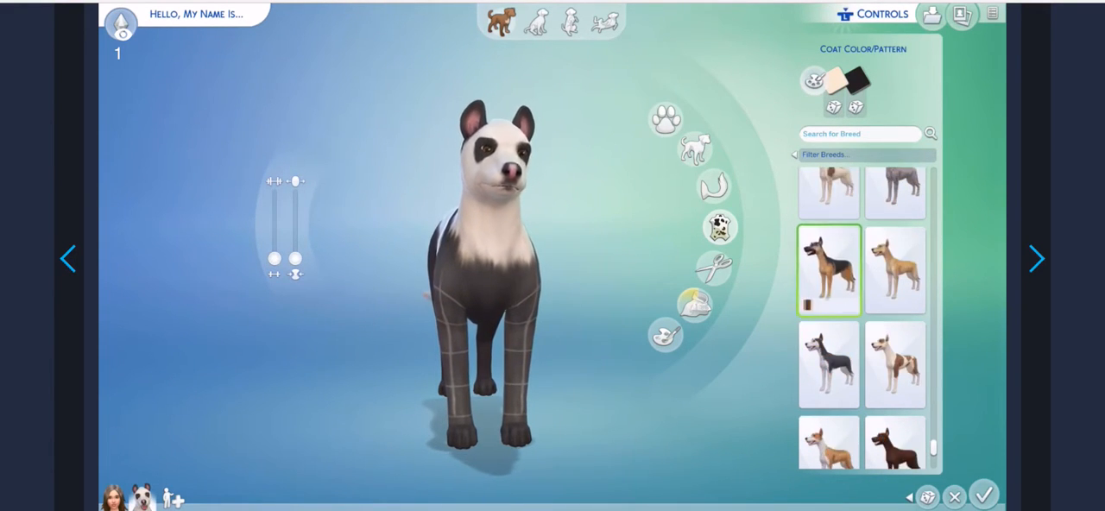
{"action": "key", "text": "Up"}
{"action": "key", "text": "Up"}
{"action": "key", "text": "Up"}
{"action": "key", "text": "Up"}
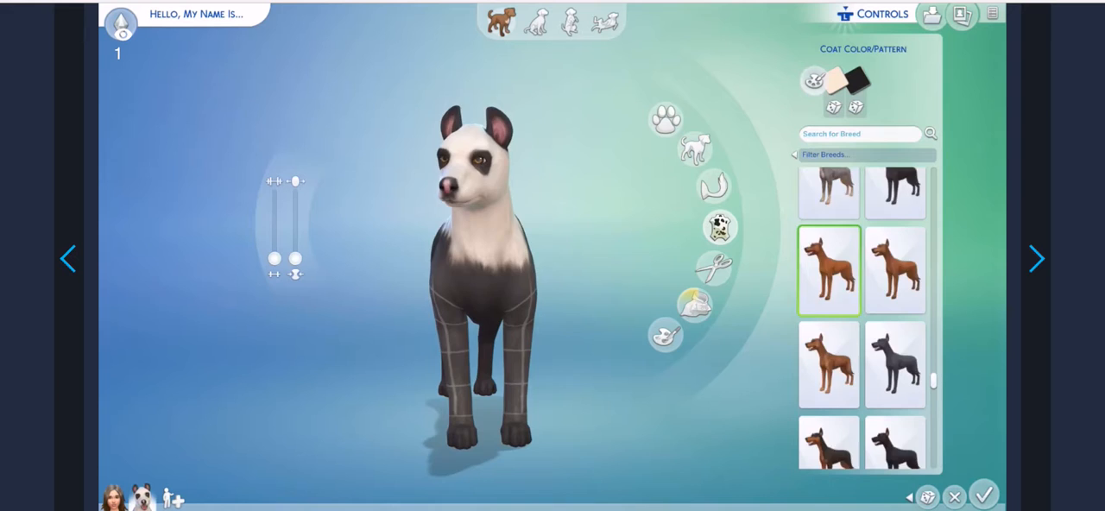
{"action": "key", "text": "Up"}
{"action": "key", "text": "Up"}
{"action": "key", "text": "Up"}
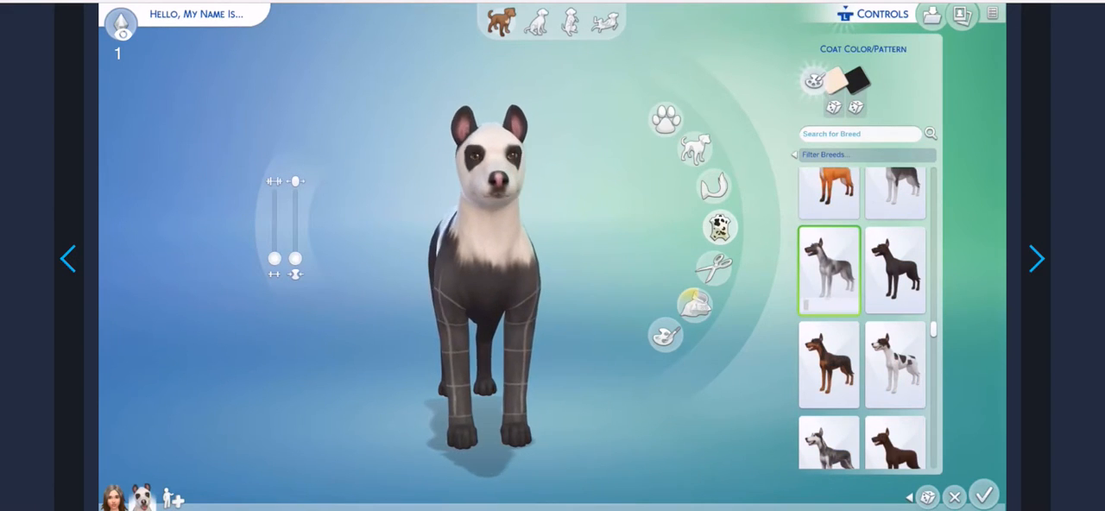
{"action": "key", "text": "Up"}
{"action": "key", "text": "Up"}
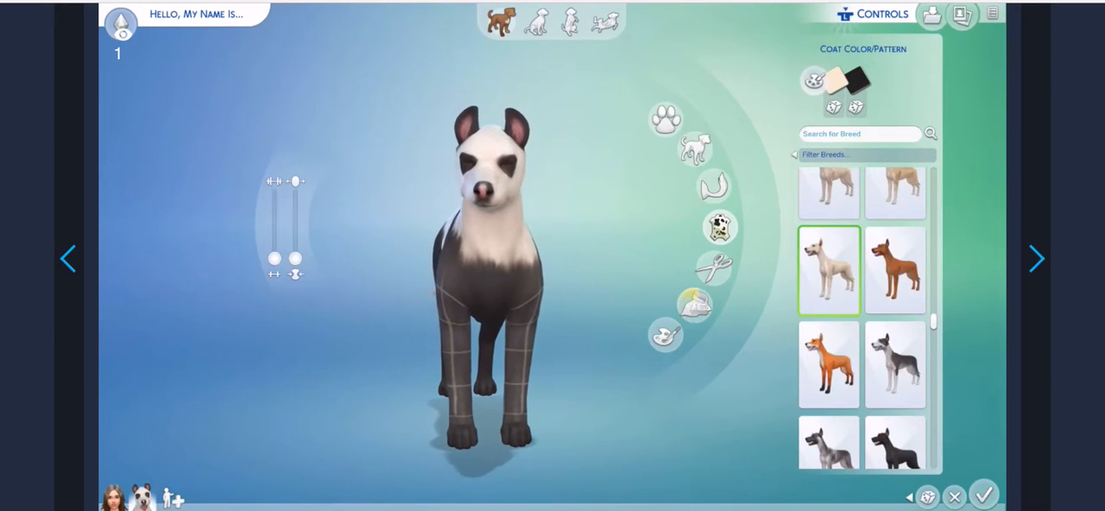
{"action": "key", "text": "Up"}
{"action": "key", "text": "Right"}
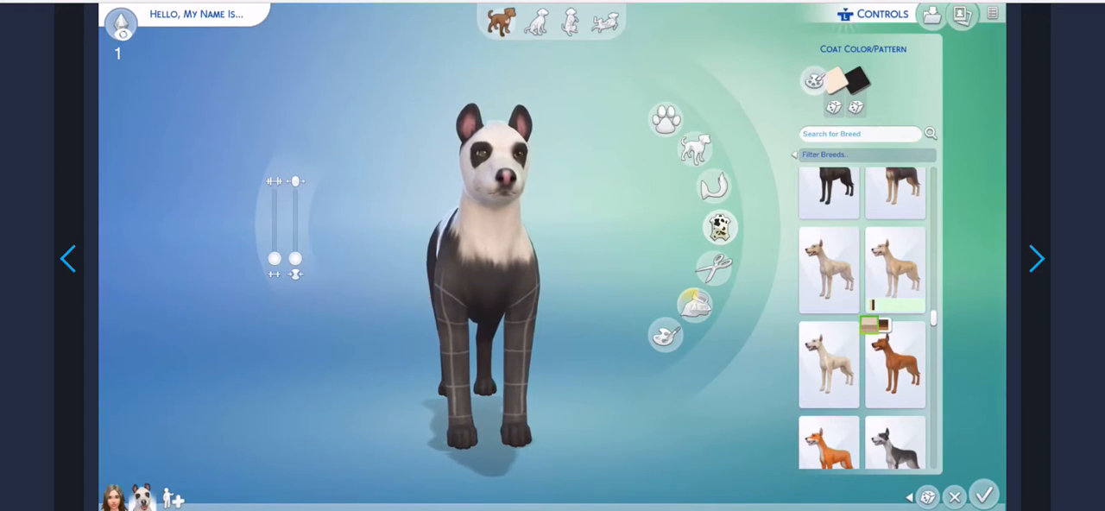
{"action": "key", "text": "Return"}
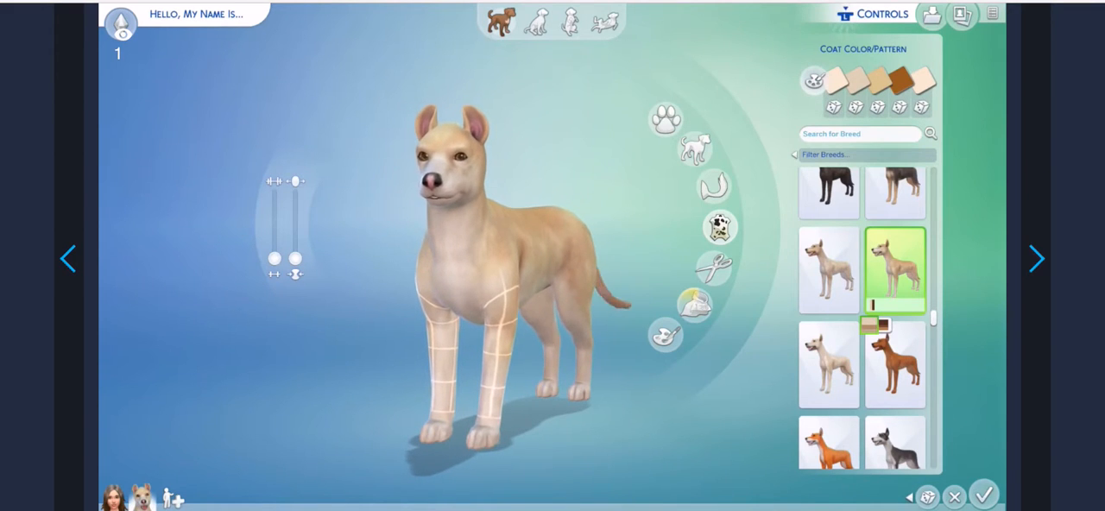
- Preview a slimmer body shape, then keep the dog's original build
{"action": "left_click", "coordinate": [720, 227]}
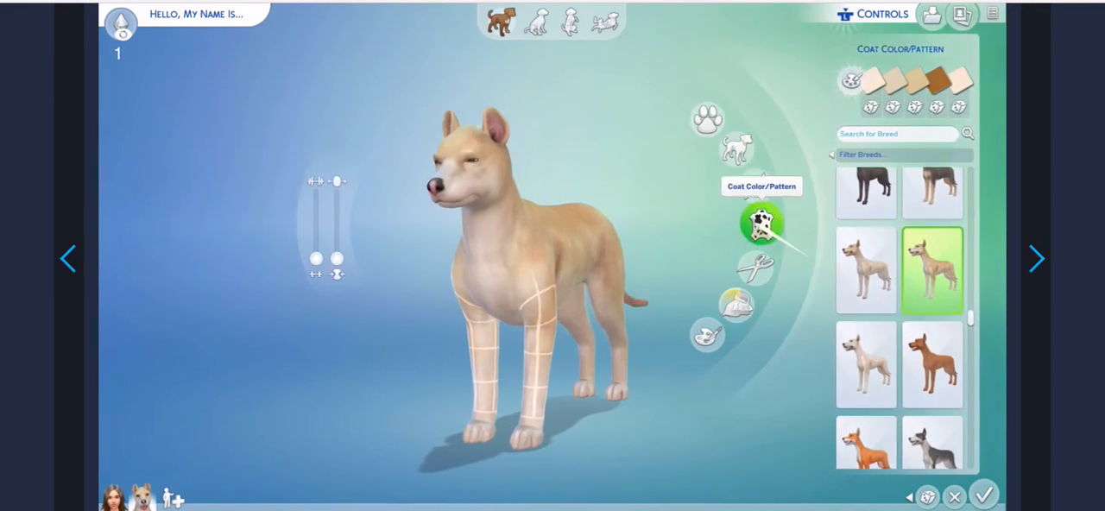
{"action": "left_click", "coordinate": [762, 147]}
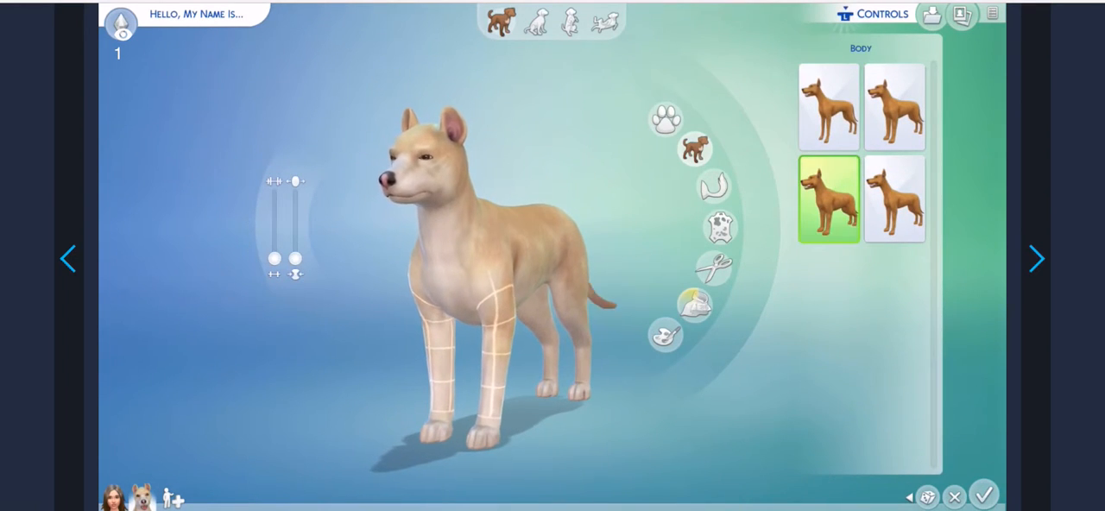
{"action": "key", "text": "Right"}
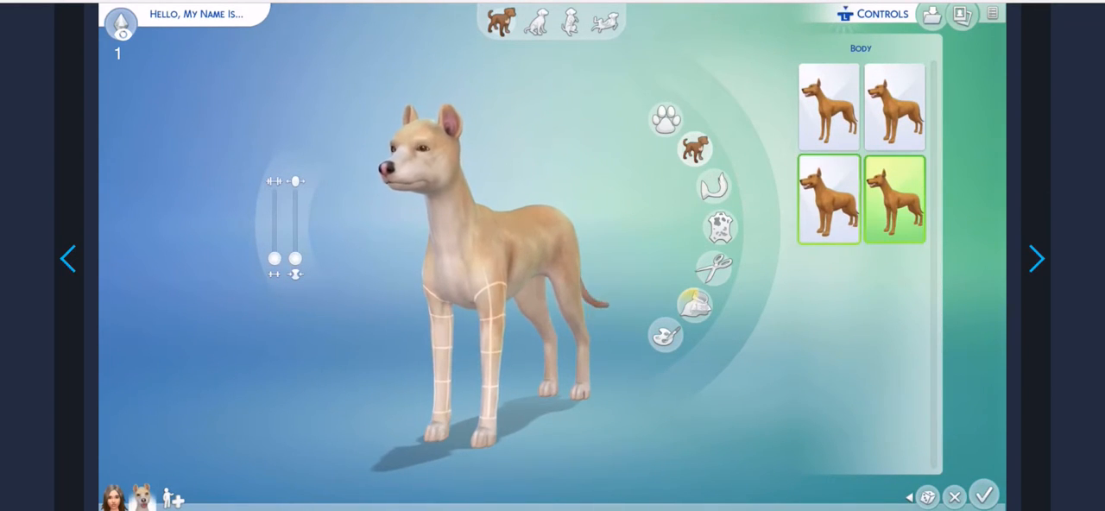
{"action": "key", "text": "Left"}
{"action": "key", "text": "Escape"}
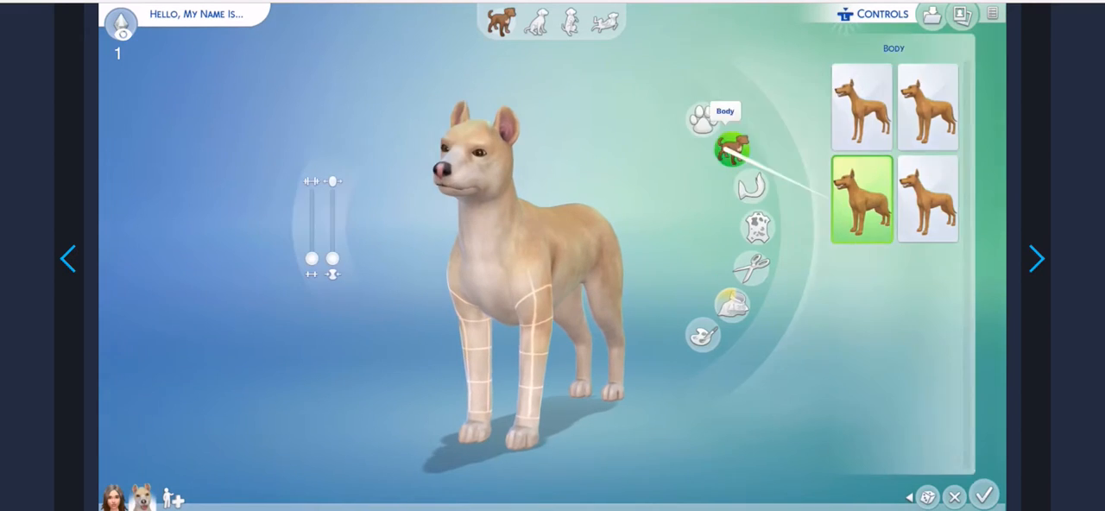
- Step through the Tails and Coat categories unchanged and bring up the accessory categories
{"action": "key", "text": "Down"}
{"action": "key", "text": "Return"}
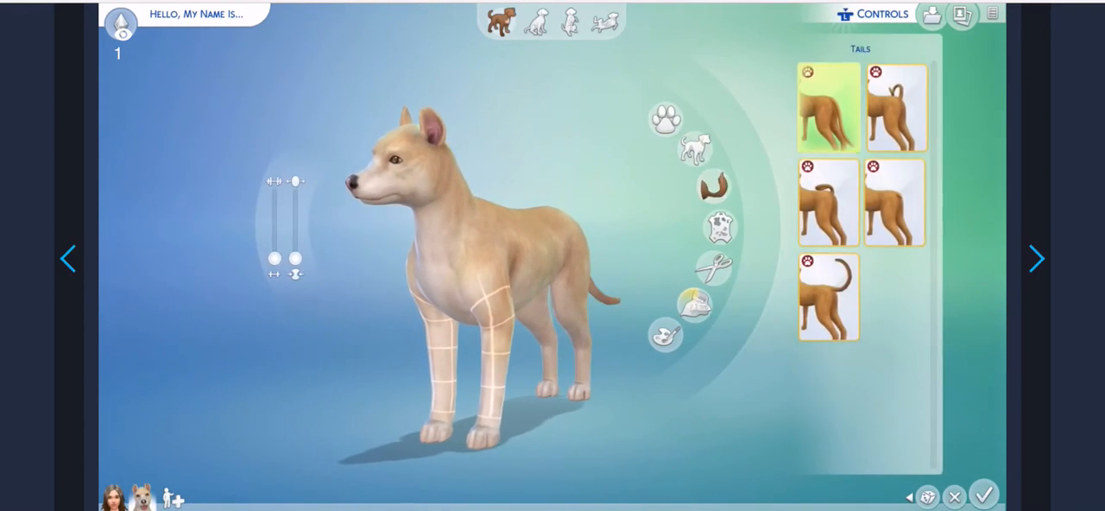
{"action": "key", "text": "Escape"}
{"action": "key", "text": "Down"}
{"action": "key", "text": "Return"}
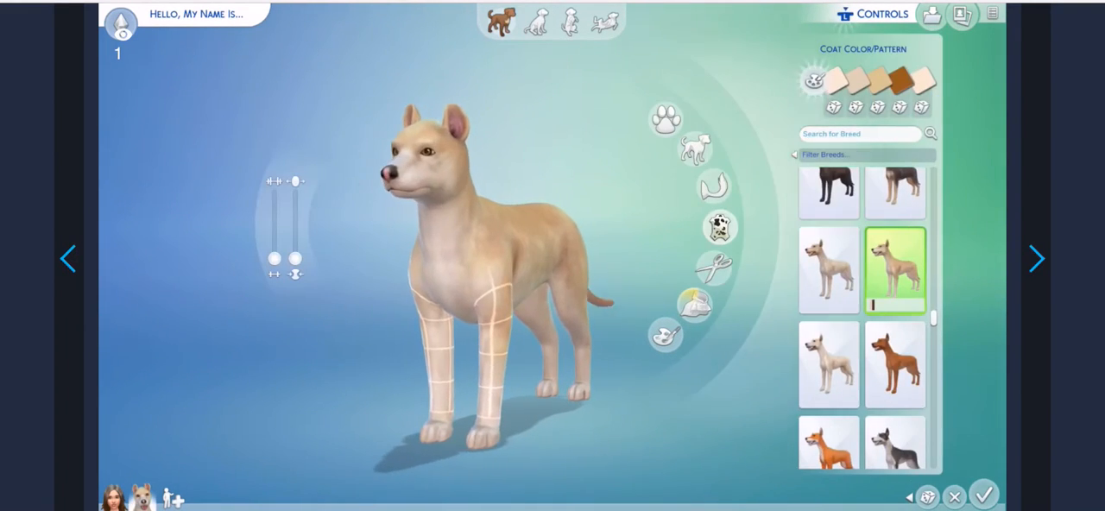
{"action": "key", "text": "Escape"}
{"action": "key", "text": "Down"}
{"action": "key", "text": "Down"}
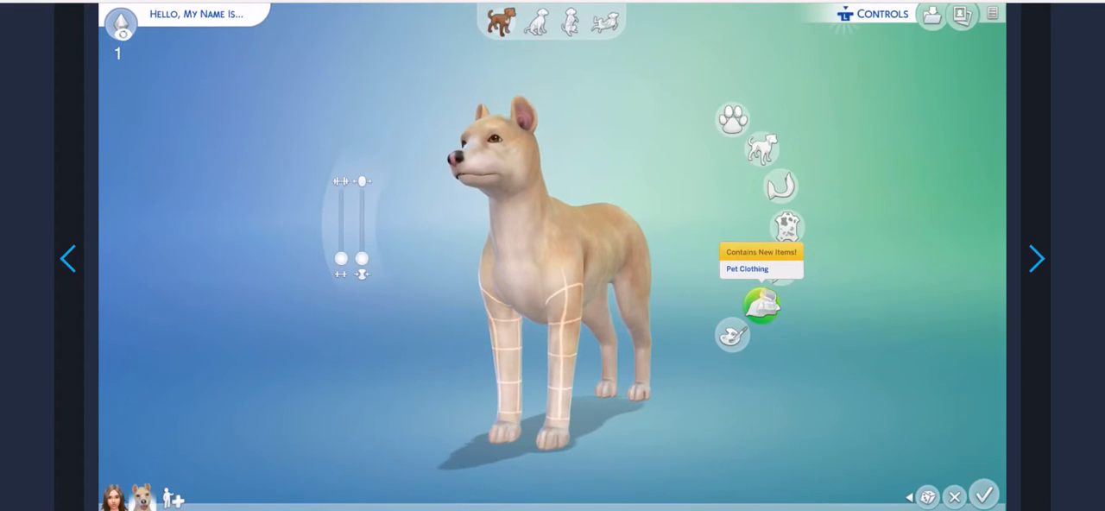
{"action": "key", "text": "Return"}
{"action": "key", "text": "Down"}
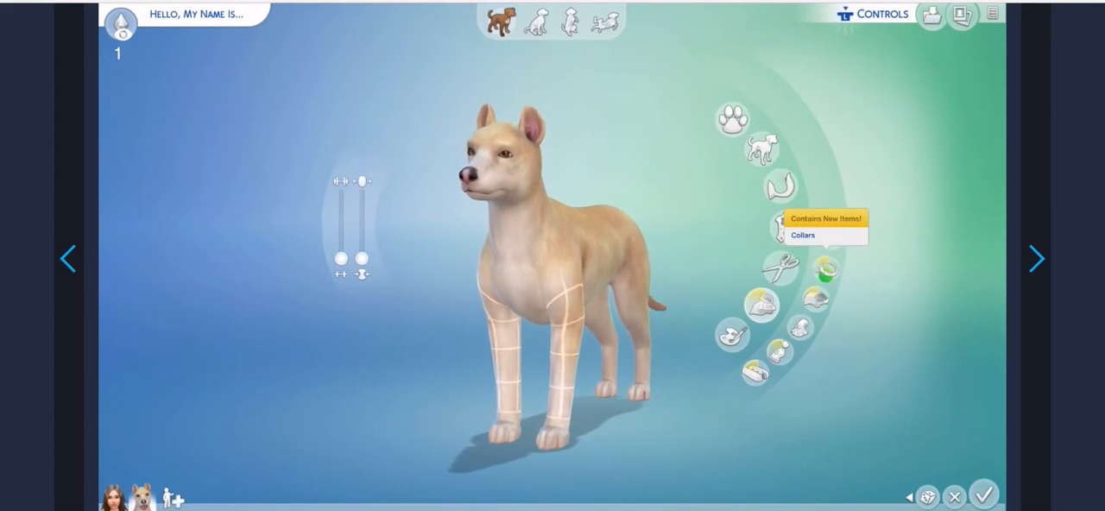
- Put the pink variant of the first studded collar on the dog
{"action": "key", "text": "Return"}
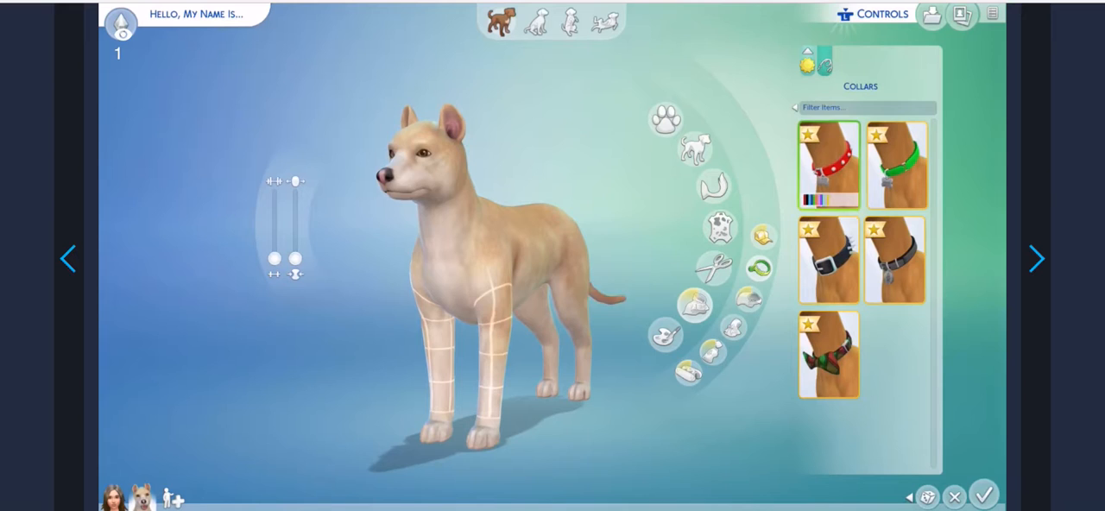
{"action": "key", "text": "Return"}
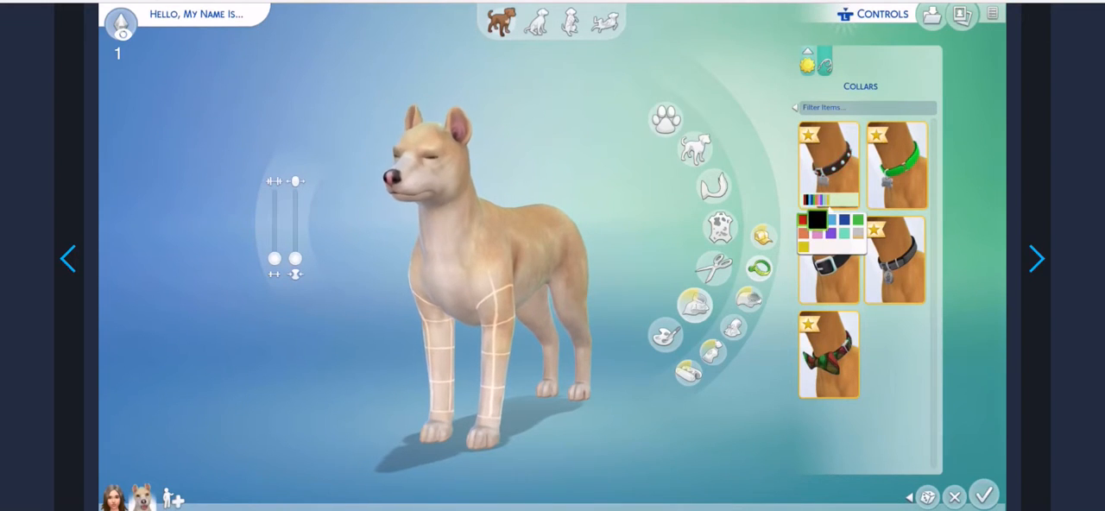
{"action": "key", "text": "Down"}
{"action": "key", "text": "Right"}
{"action": "key", "text": "Return"}
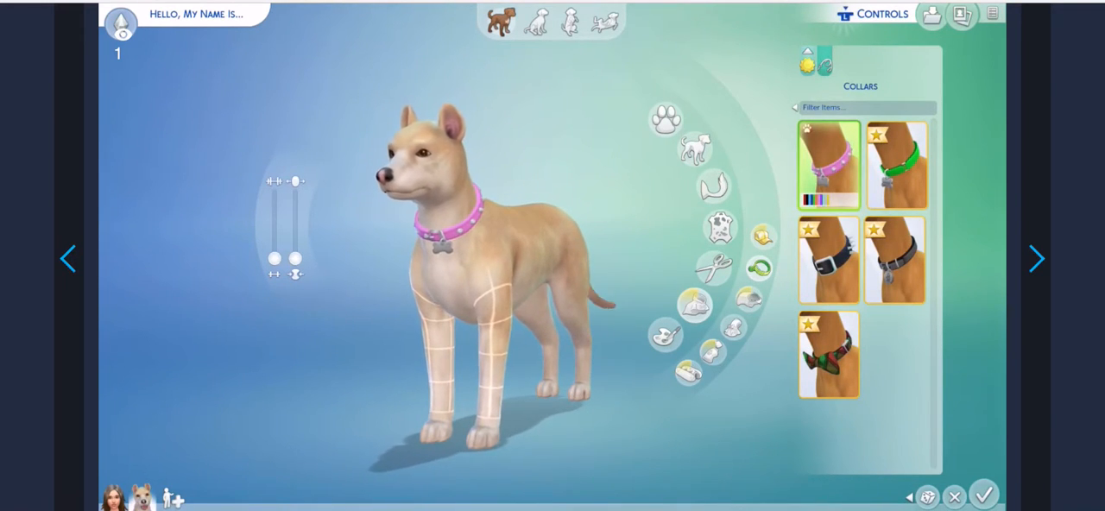
{"action": "key", "text": "Escape"}
{"action": "key", "text": "Down"}
{"action": "key", "text": "Down"}
{"action": "key", "text": "Down"}
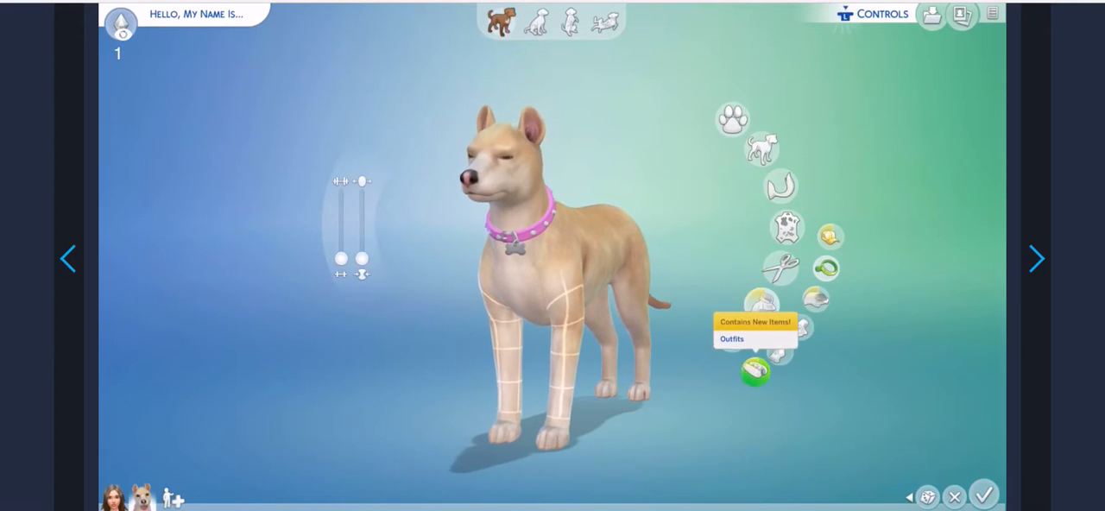
- Enter coat Paint Mode and darken the paint colour toward dark brown
{"action": "key", "text": "Left"}
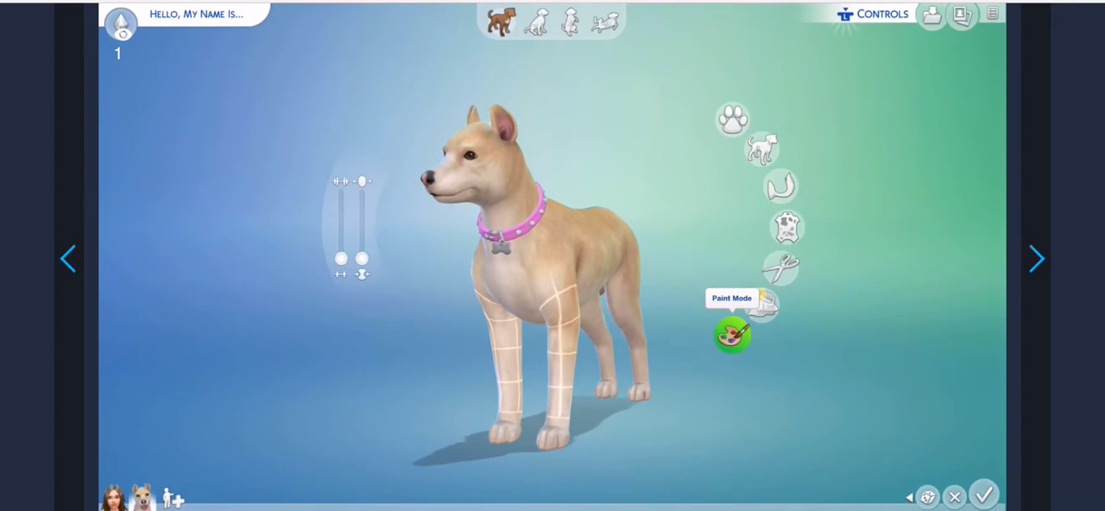
{"action": "key", "text": "Return"}
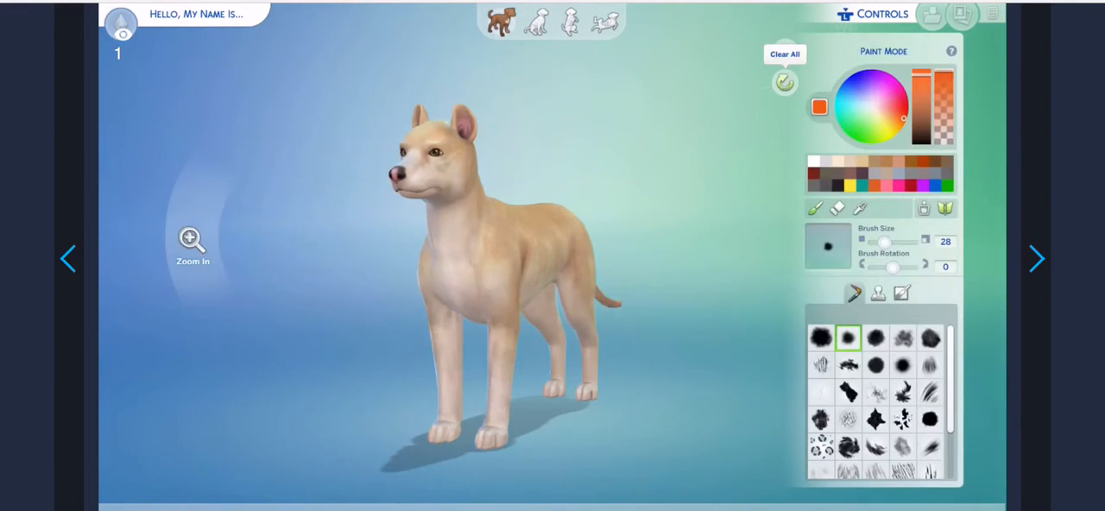
{"action": "key", "text": "Escape"}
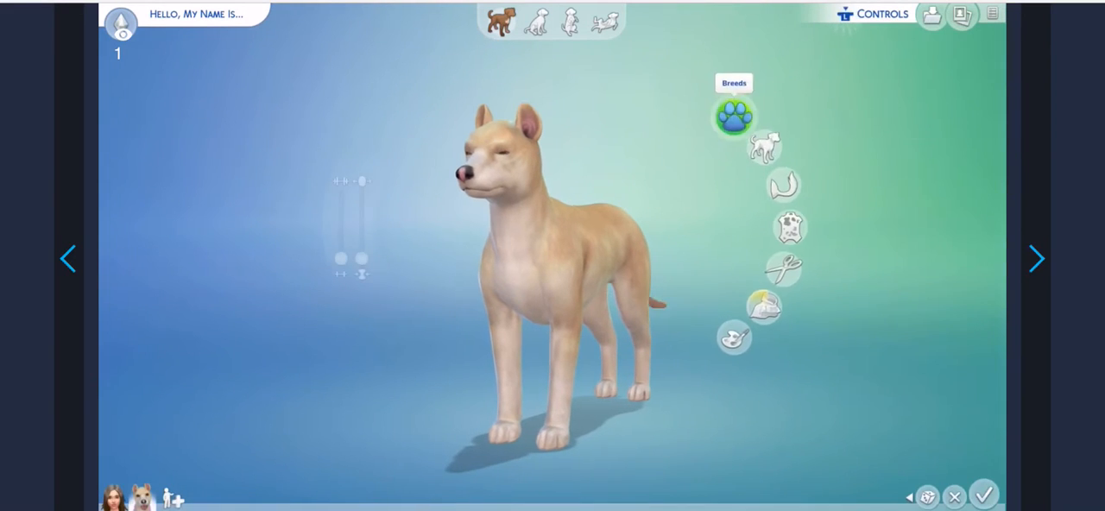
{"action": "key", "text": "Down"}
{"action": "key", "text": "Down"}
{"action": "key", "text": "Down"}
{"action": "key", "text": "Down"}
{"action": "key", "text": "Down"}
{"action": "key", "text": "Return"}
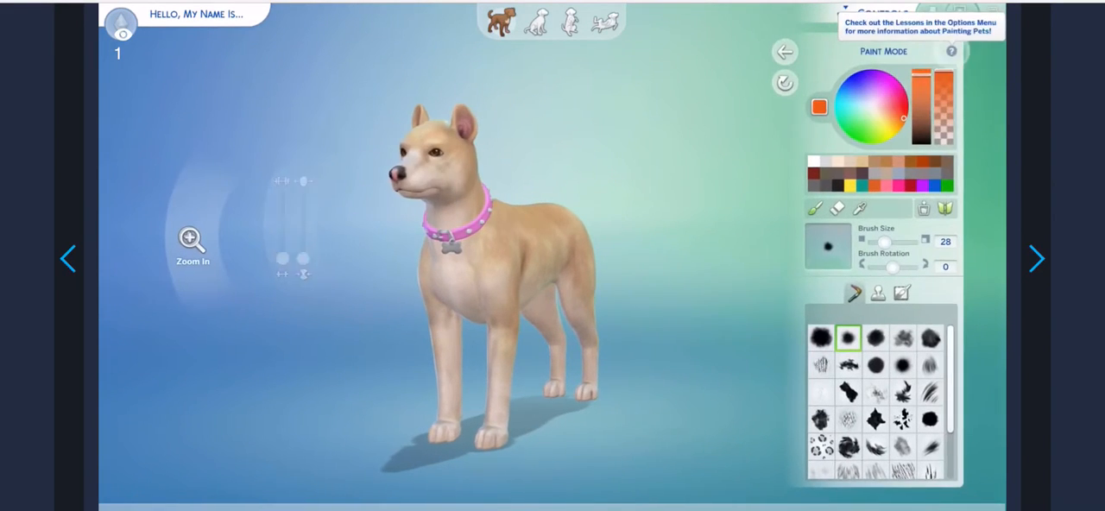
{"action": "key", "text": "Right"}
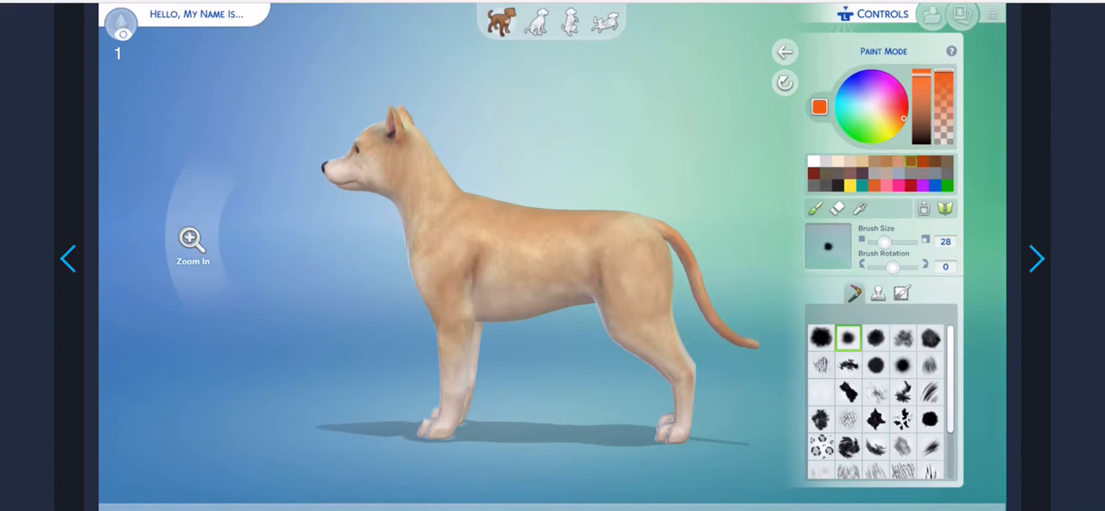
{"action": "key", "text": "Left"}
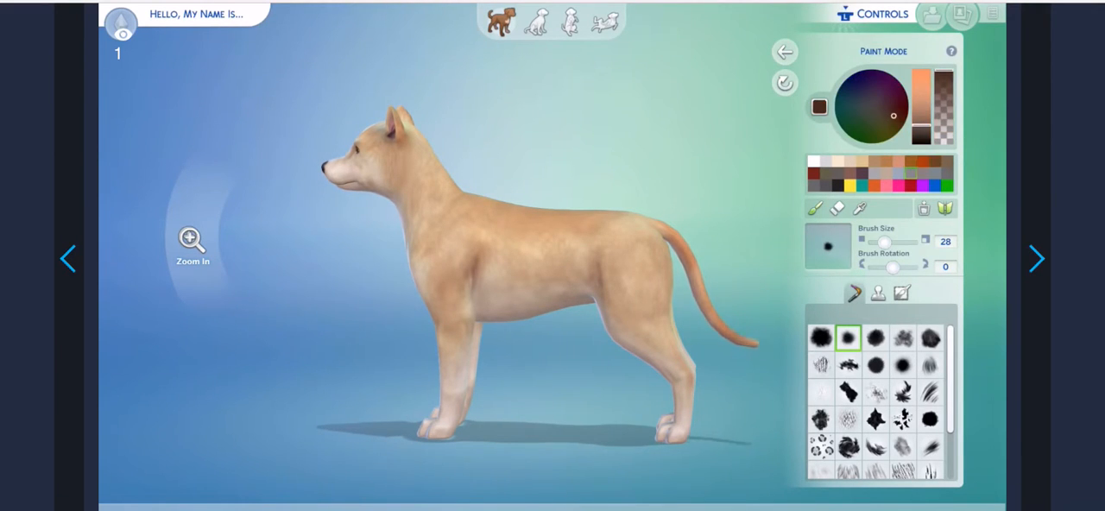
- Re-enter Paint Mode with dark brown set and zoom in on the dog's head
{"action": "key", "text": "Down"}
{"action": "key", "text": "Down"}
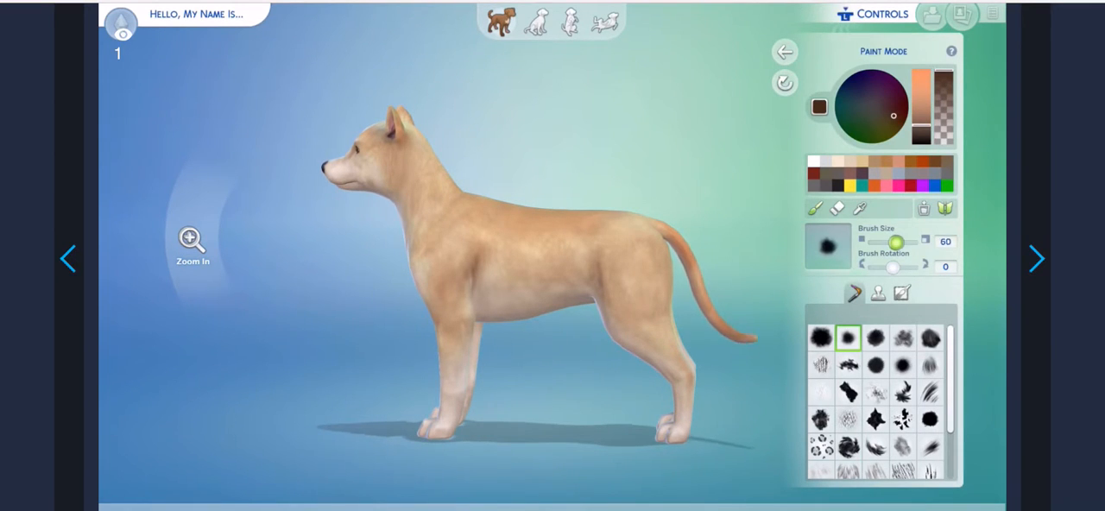
{"action": "key", "text": "Escape"}
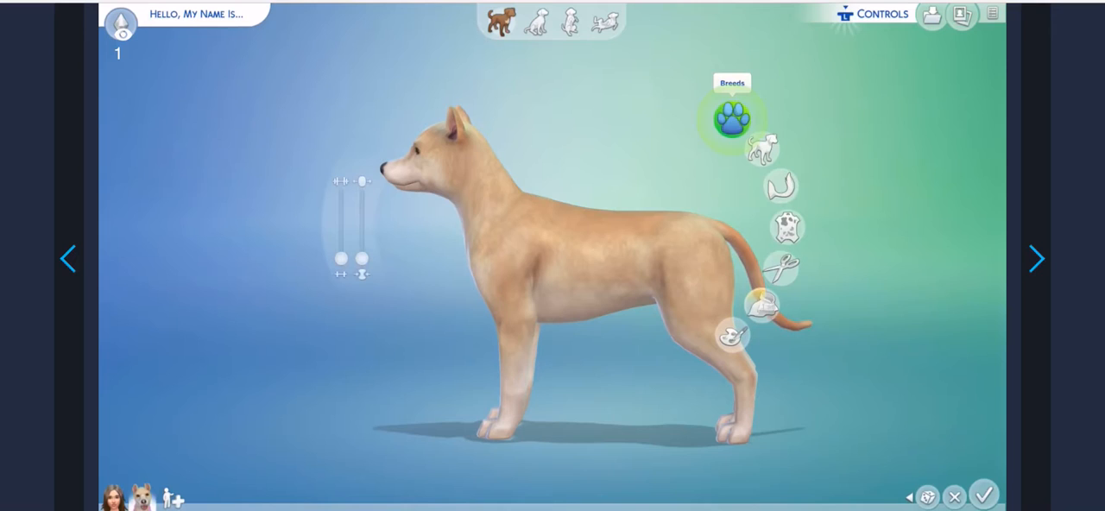
{"action": "key", "text": "Down"}
{"action": "key", "text": "Down"}
{"action": "key", "text": "Down"}
{"action": "key", "text": "Down"}
{"action": "key", "text": "Down"}
{"action": "key", "text": "Down"}
{"action": "key", "text": "Return"}
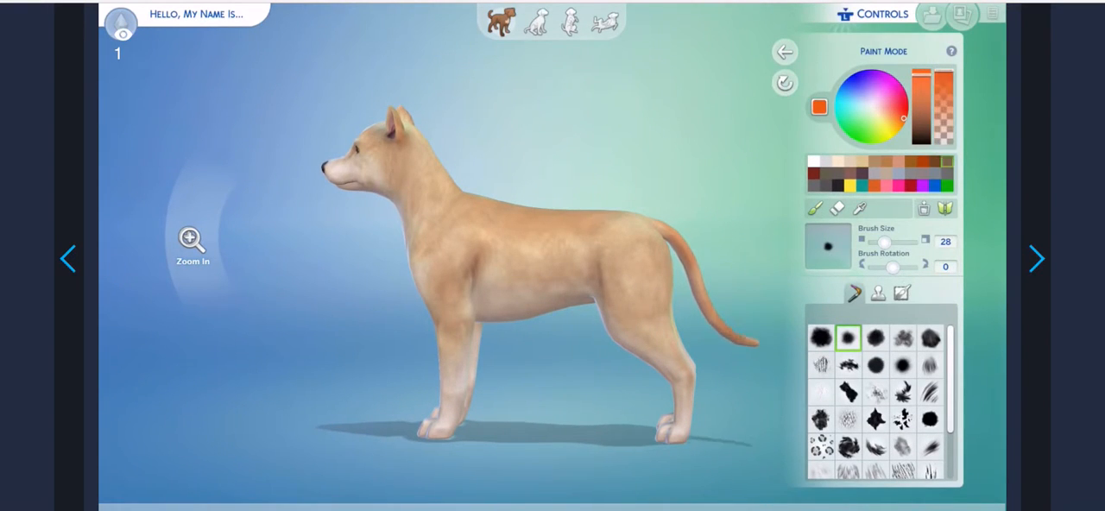
{"action": "key", "text": "Down"}
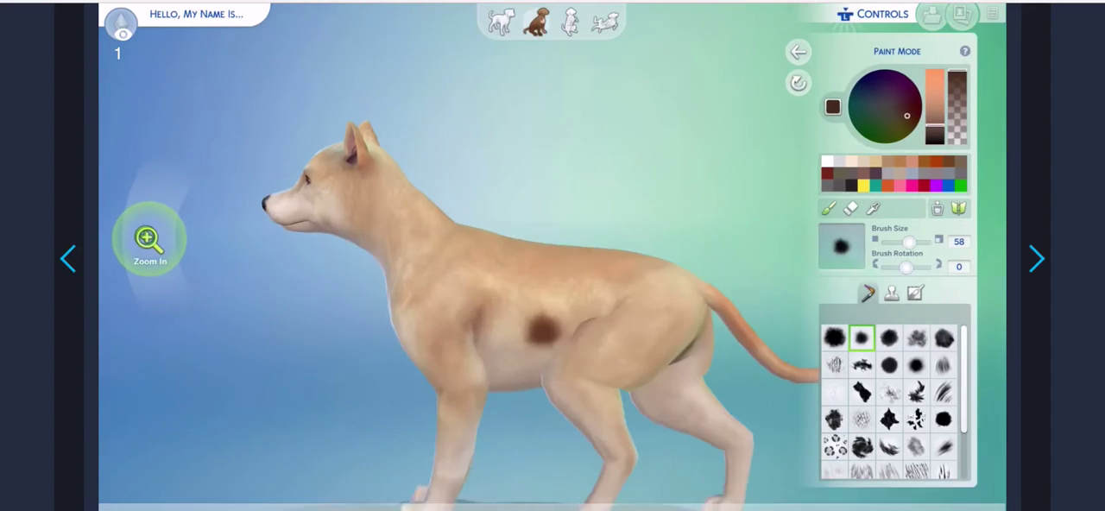
{"action": "left_click", "coordinate": [149, 239]}
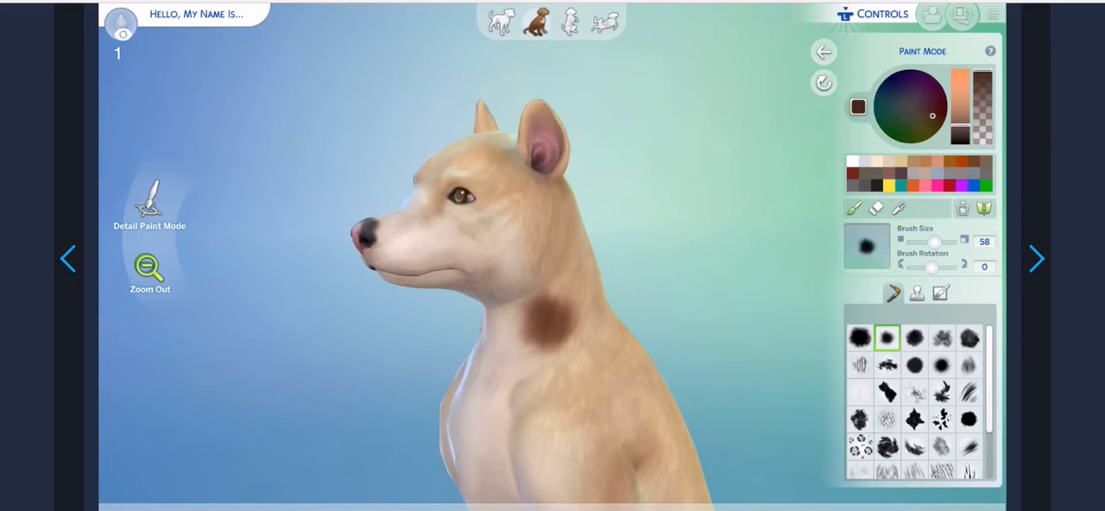
- Brush a dark brown spot onto the dog's shoulder, trying Undo, and view the full body
{"action": "left_click", "coordinate": [148, 270]}
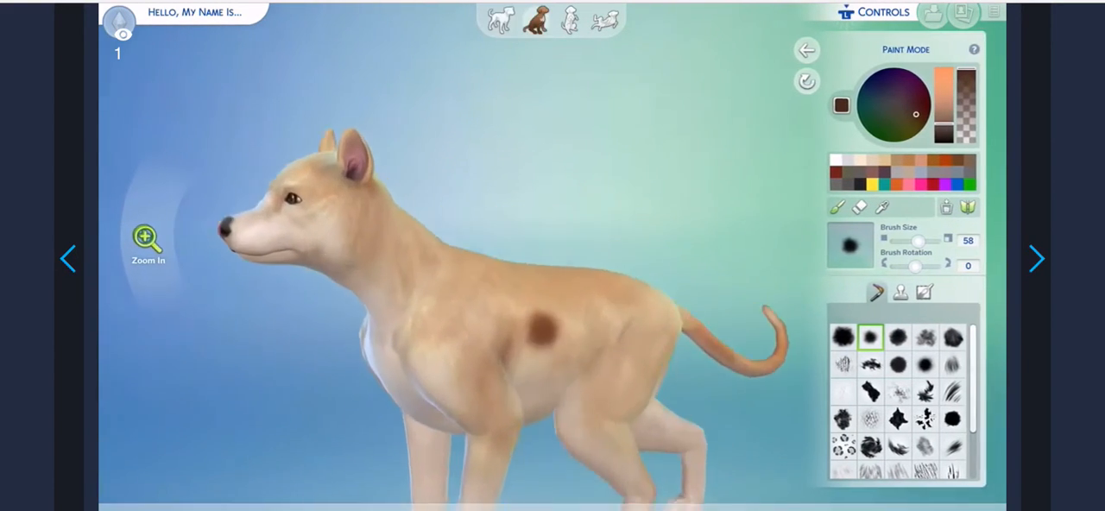
{"action": "left_click", "coordinate": [147, 240]}
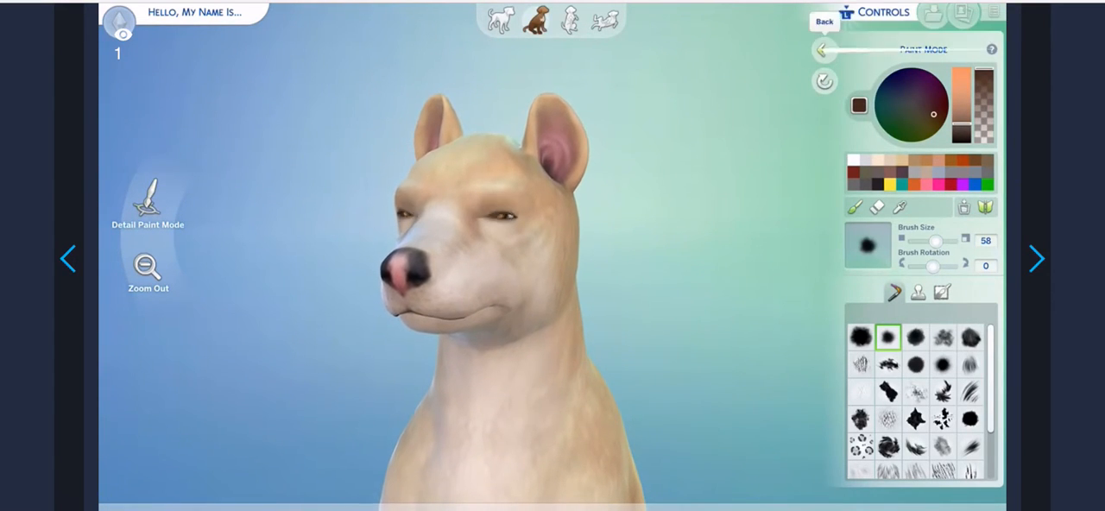
{"action": "left_click", "coordinate": [149, 200]}
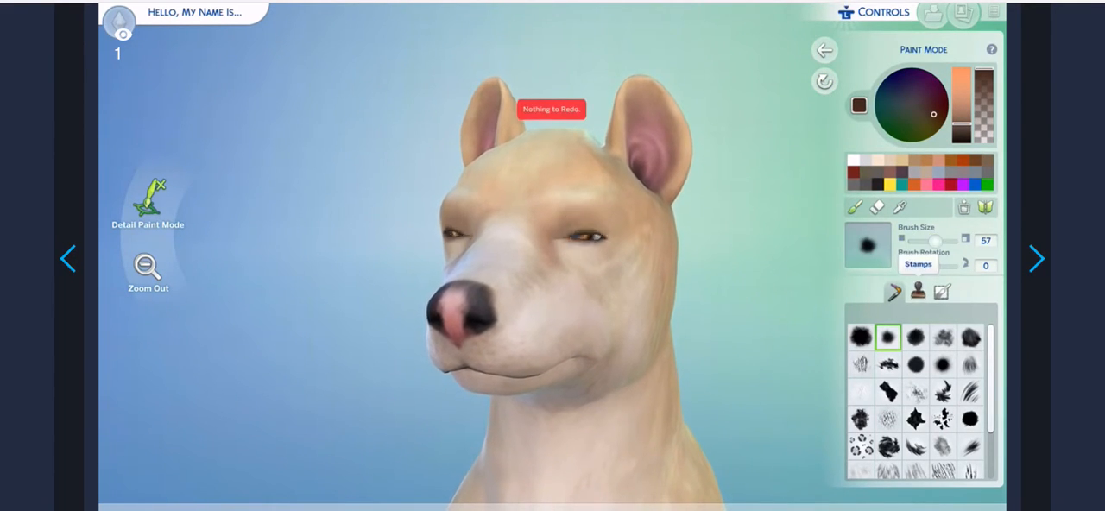
{"action": "key", "text": "ctrl+z"}
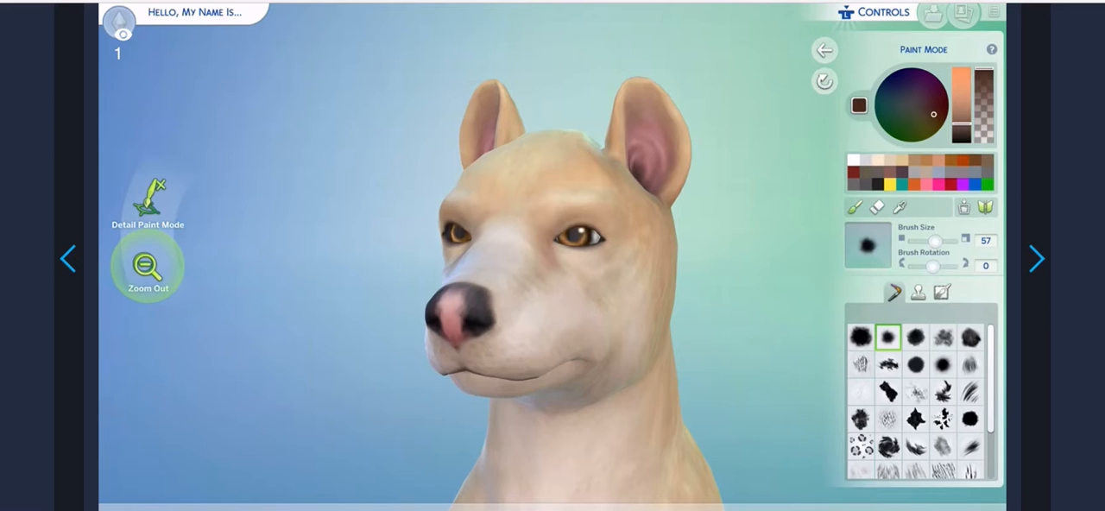
{"action": "left_click", "coordinate": [147, 266]}
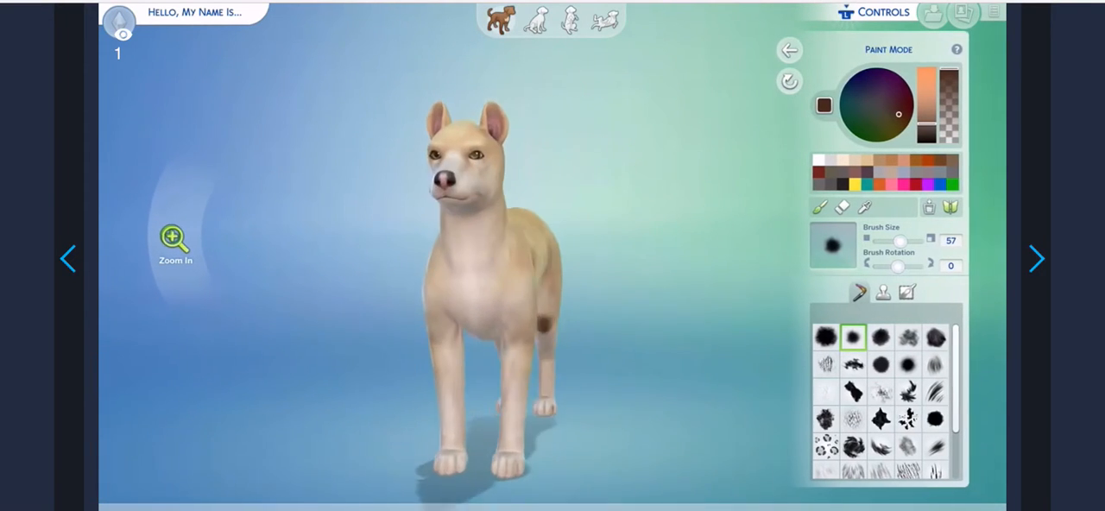
- Re-enter Paint Mode from Coat Color/Pattern and pick the dark brown swatch
{"action": "left_click", "coordinate": [151, 240]}
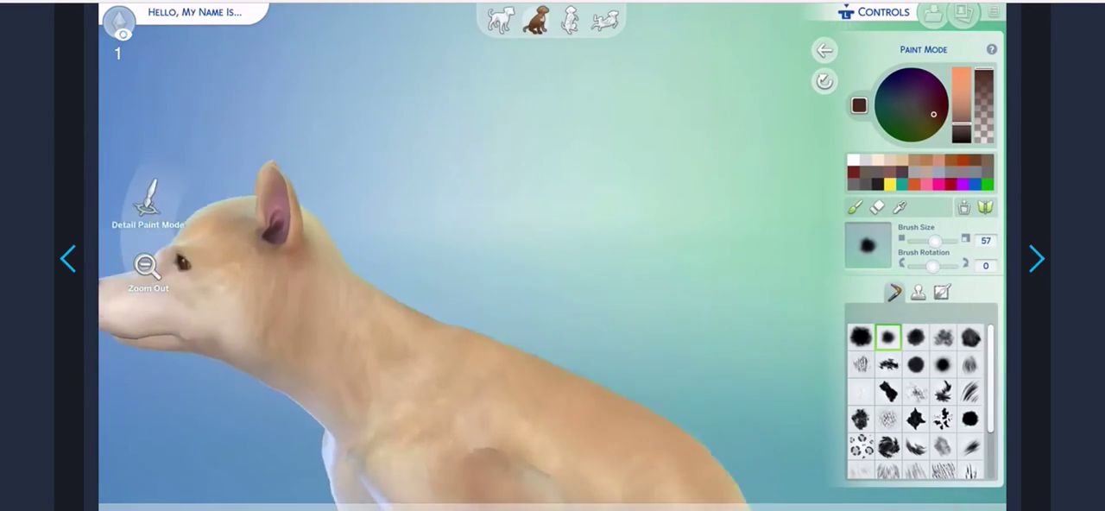
{"action": "left_click_drag", "start_coordinate": [517, 311], "coordinate": [529, 318]}
{"action": "left_click", "coordinate": [825, 50]}
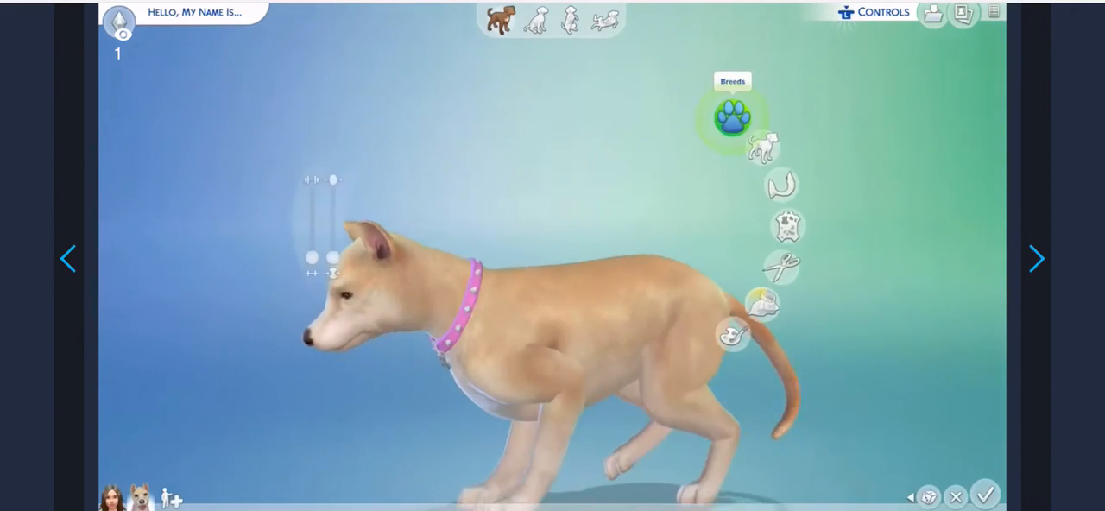
{"action": "left_click", "coordinate": [786, 227]}
{"action": "left_click", "coordinate": [751, 242]}
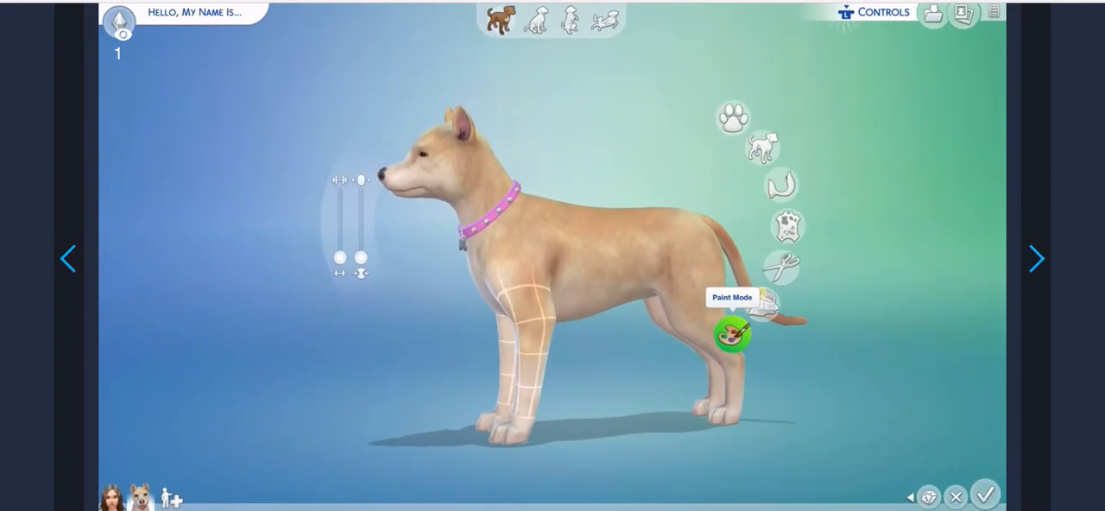
{"action": "left_click", "coordinate": [733, 328]}
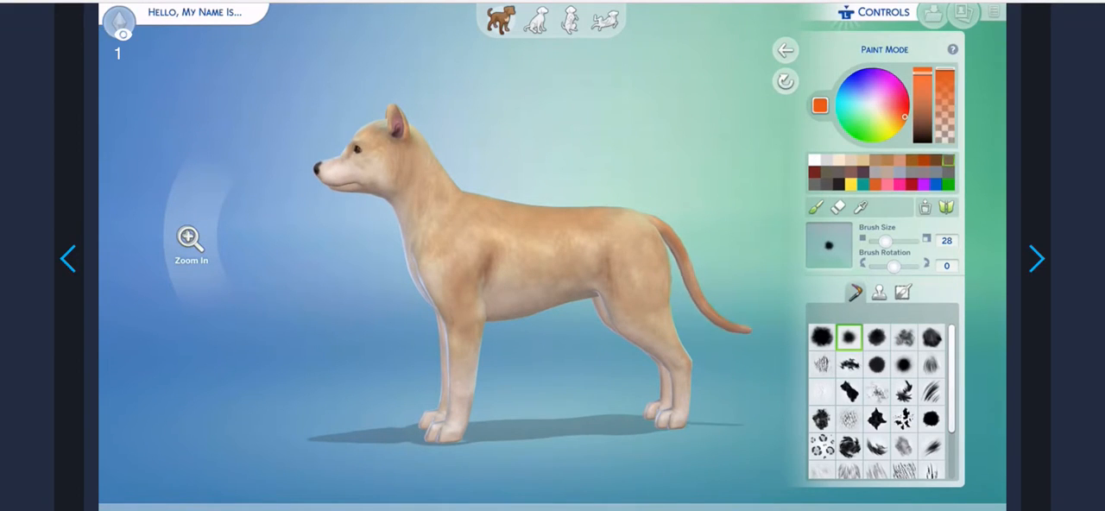
{"action": "left_click", "coordinate": [912, 184]}
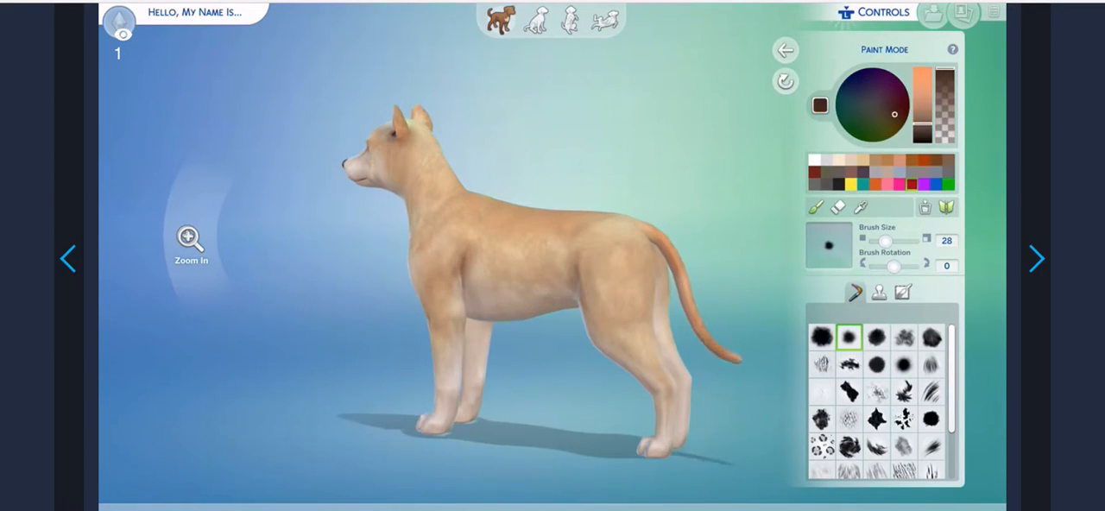
{"action": "key", "text": "F1"}
- Paint a dark brown saddle patch across the dog's flank at brush size 41–42 and exit painting
{"action": "left_click_drag", "start_coordinate": [885, 241], "coordinate": [891, 241]}
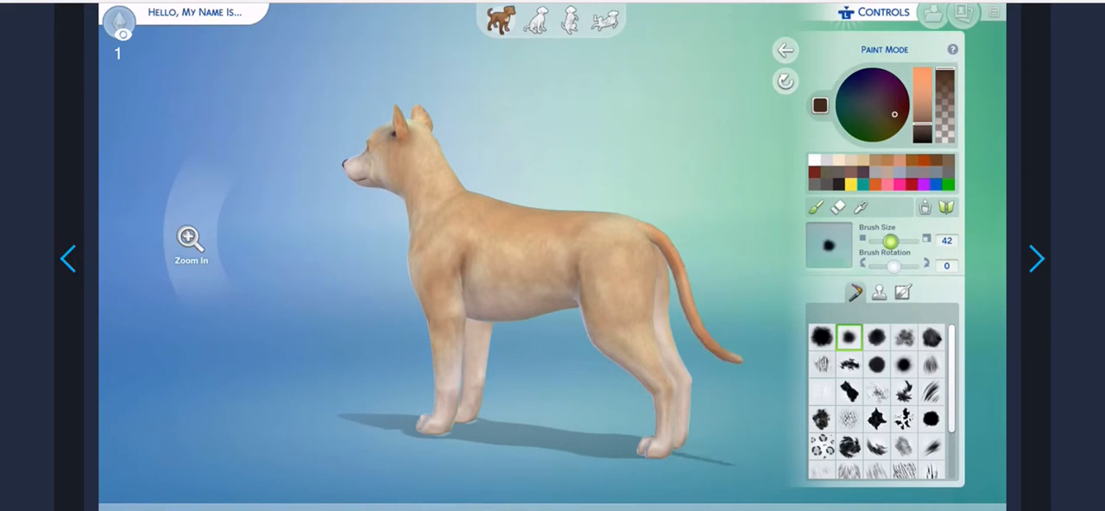
{"action": "left_click", "coordinate": [541, 253]}
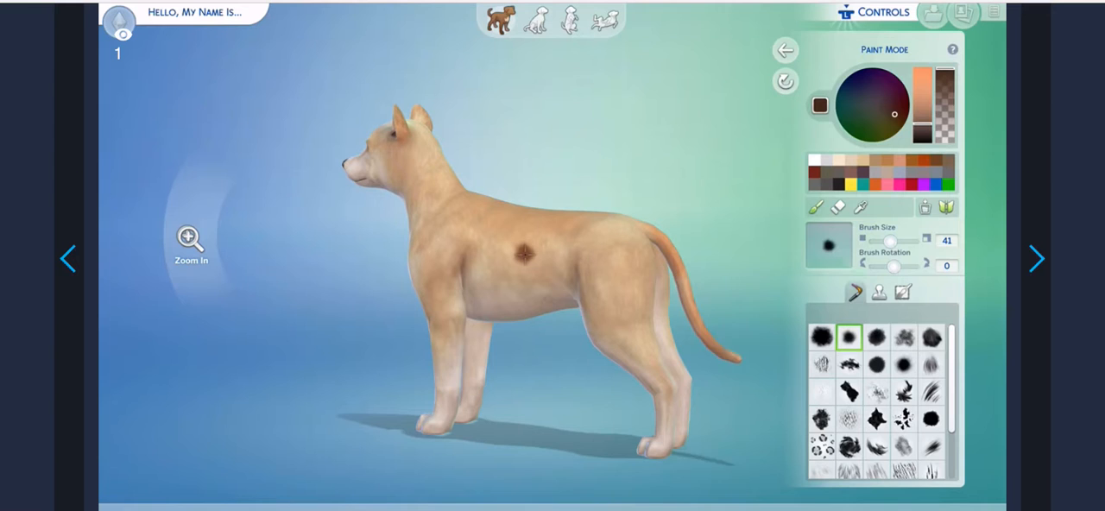
{"action": "mouse_move", "coordinate": [541, 253]}
{"action": "left_mouse_down"}
{"action": "mouse_move", "coordinate": [525, 257]}
{"action": "mouse_move", "coordinate": [584, 228]}
{"action": "mouse_move", "coordinate": [539, 268]}
{"action": "left_mouse_up"}
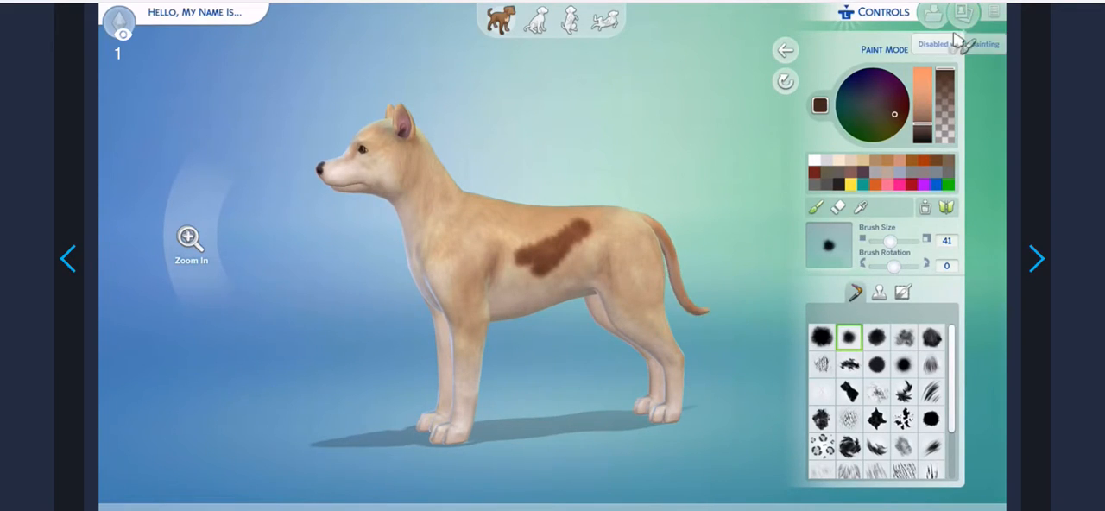
{"action": "left_click_drag", "start_coordinate": [890, 241], "coordinate": [892, 241]}
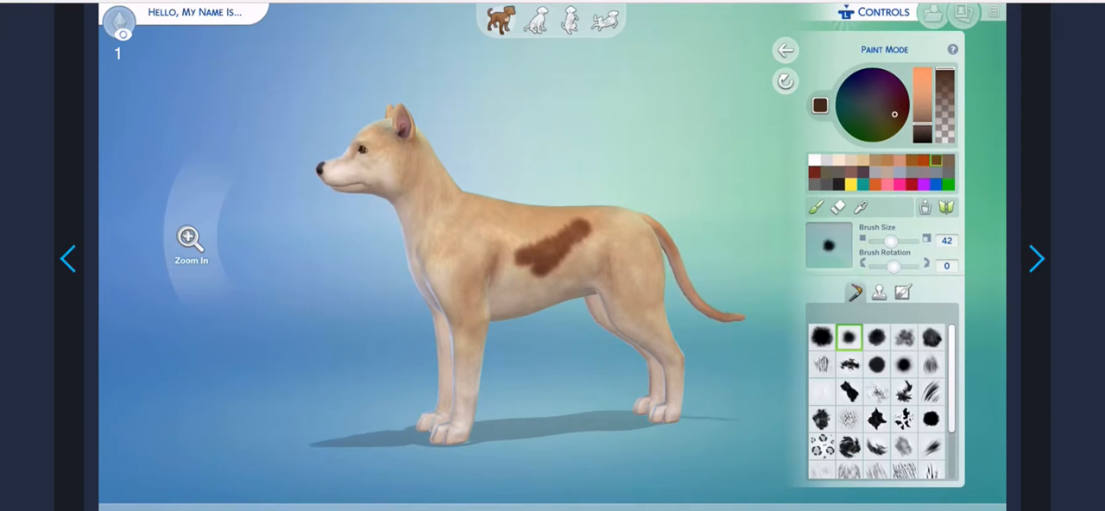
{"action": "key", "text": "Escape"}
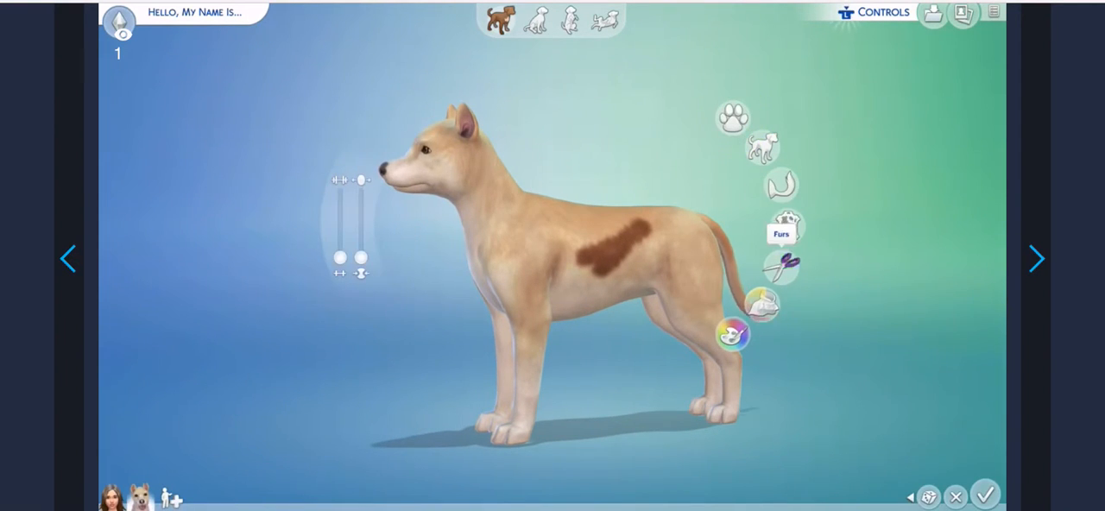
{"action": "left_click", "coordinate": [733, 335]}
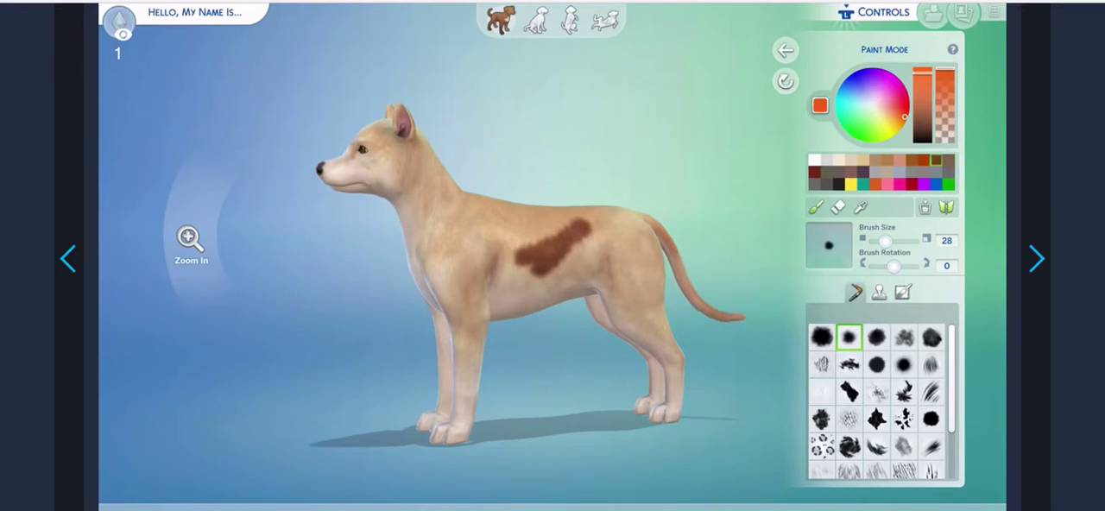
{"action": "left_click", "coordinate": [936, 159]}
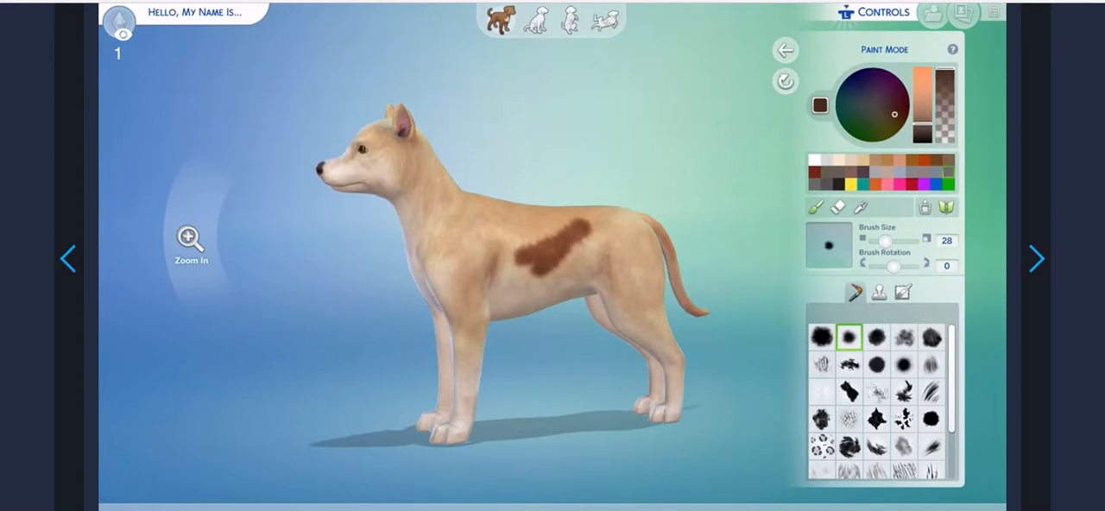
{"action": "left_click", "coordinate": [893, 266]}
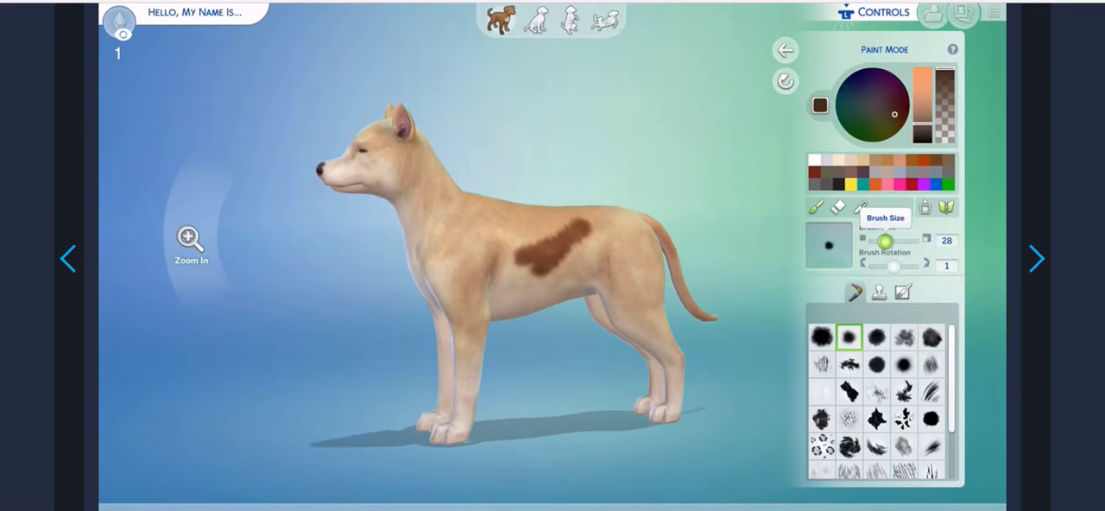
{"action": "left_click", "coordinate": [885, 242]}
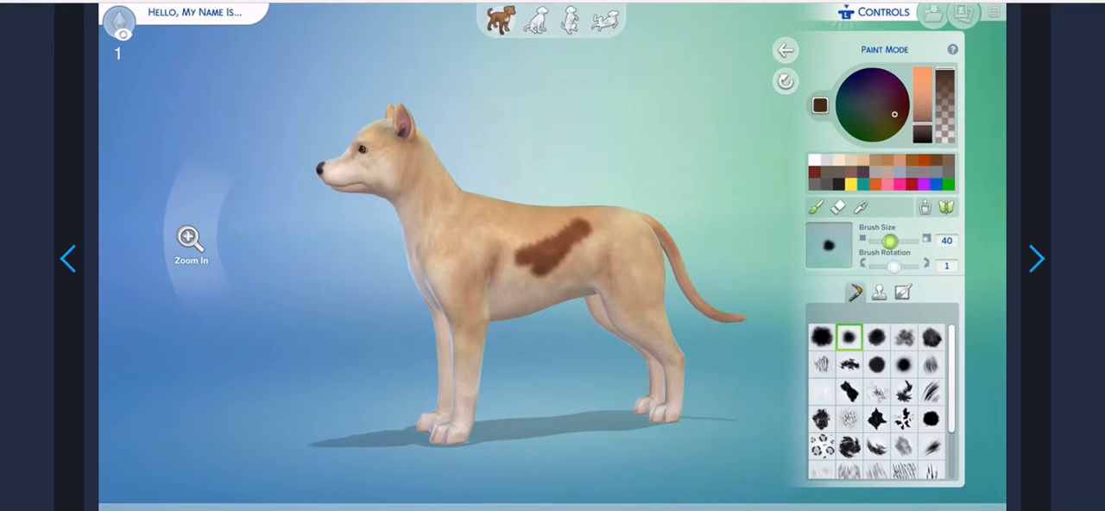
- Re-enter coat Paint Mode with dark brown selected and brush size raised to 46
{"action": "left_click", "coordinate": [785, 50]}
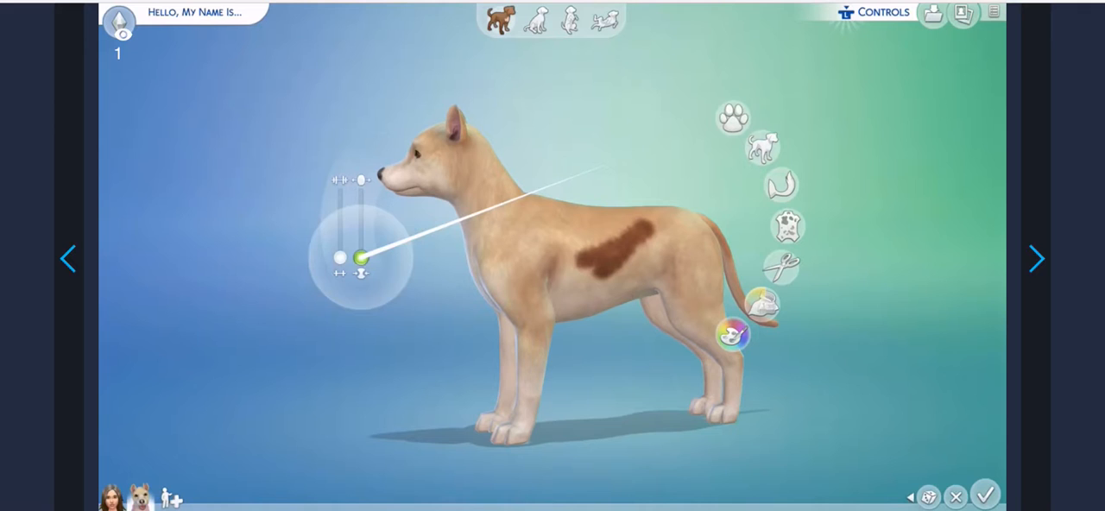
{"action": "key", "text": "Return"}
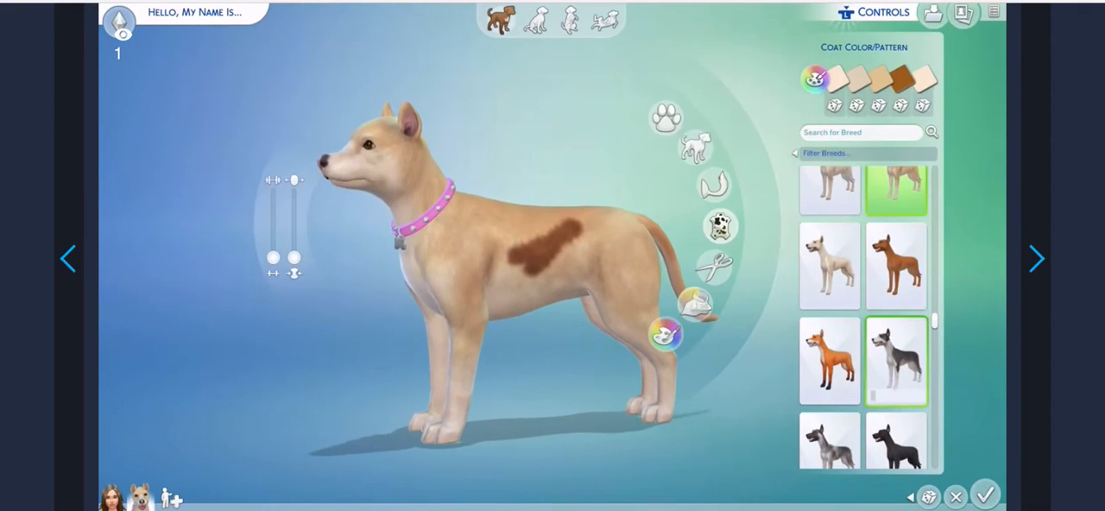
{"action": "scroll", "coordinate": [896, 190], "scroll_direction": "down", "scroll_amount": 2}
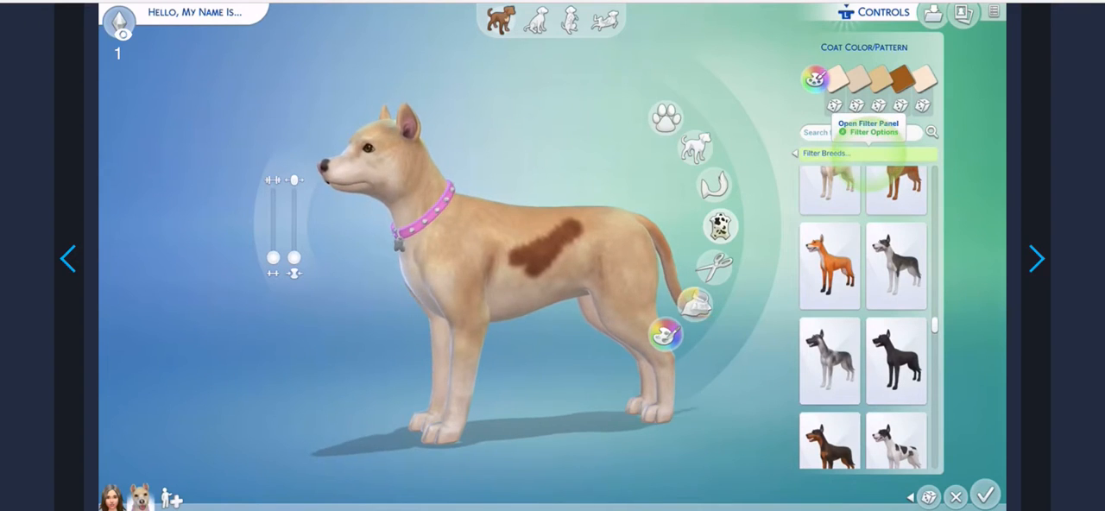
{"action": "left_click", "coordinate": [778, 253]}
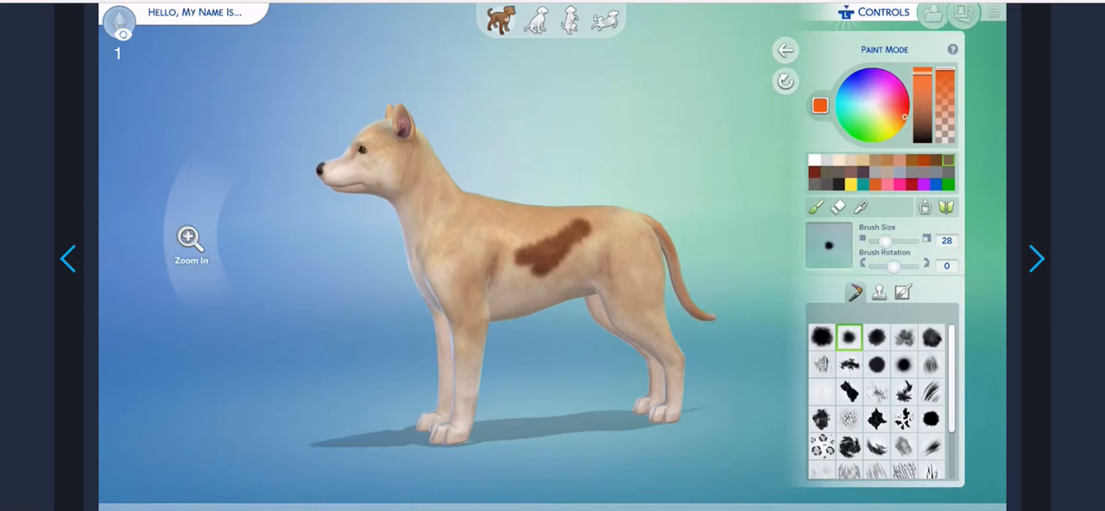
{"action": "key", "text": "Left"}
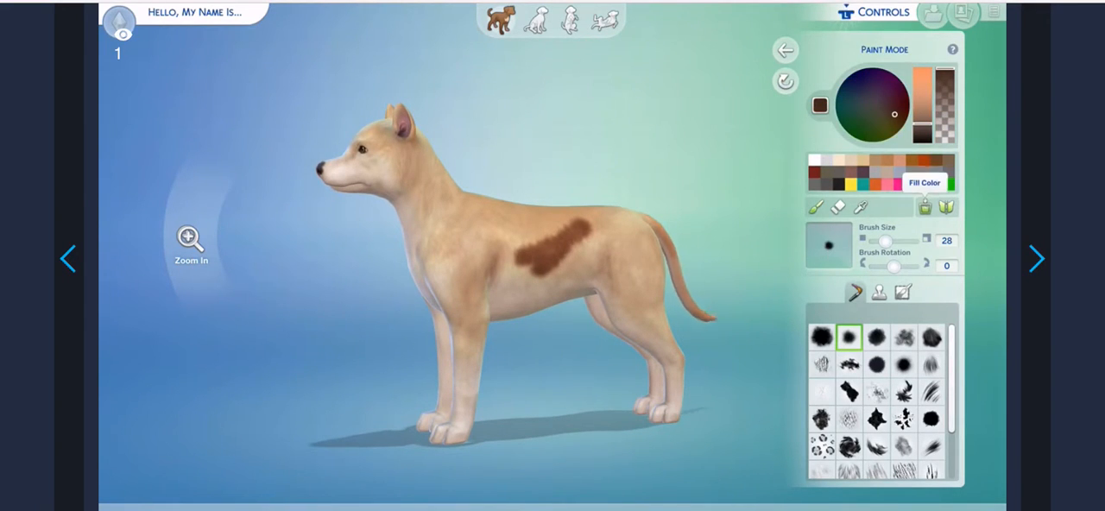
{"action": "left_click_drag", "start_coordinate": [884, 241], "coordinate": [891, 241]}
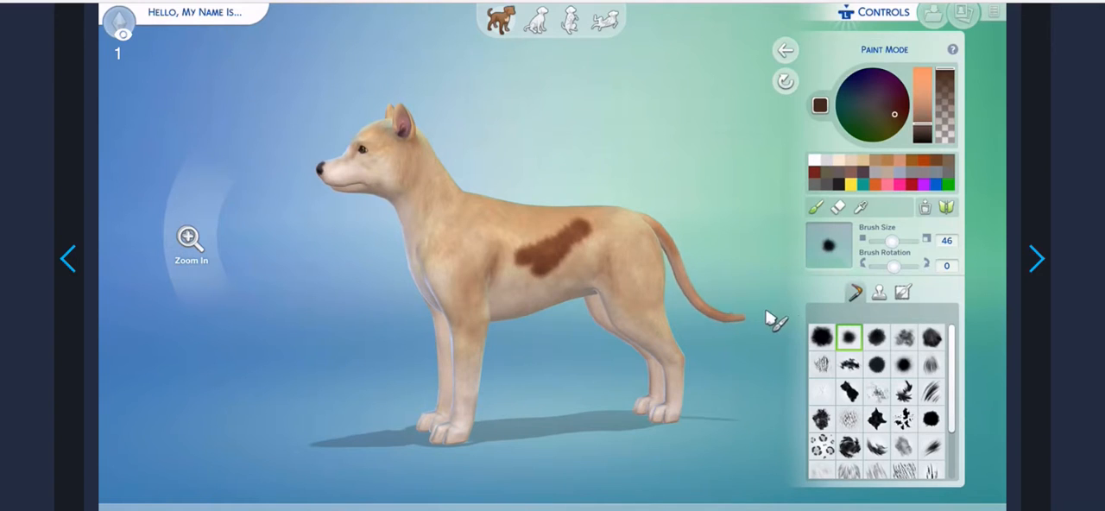
- Paint a dark brown band along the dog's hind leg
{"action": "left_click", "coordinate": [677, 353]}
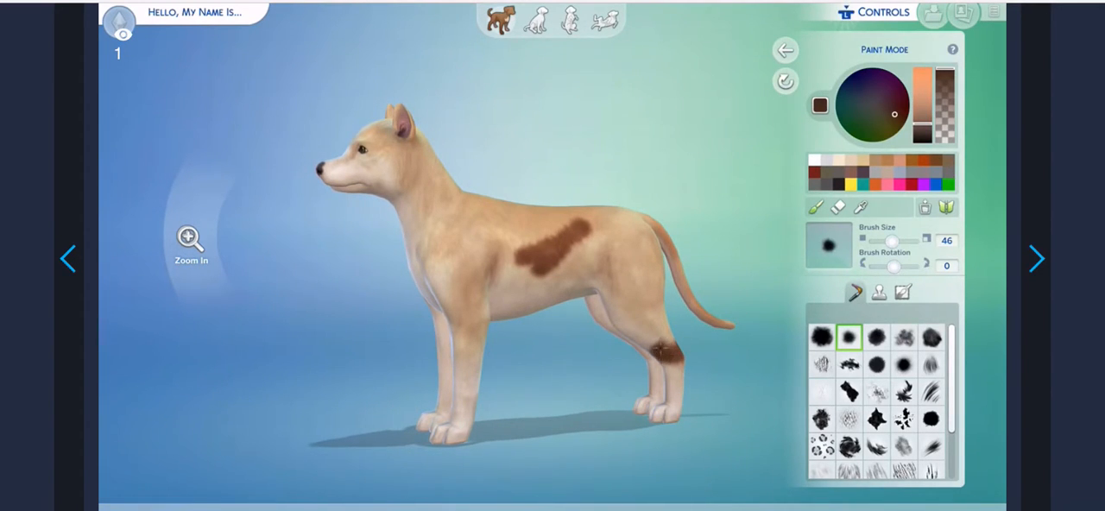
{"action": "left_click_drag", "start_coordinate": [678, 327], "coordinate": [631, 357]}
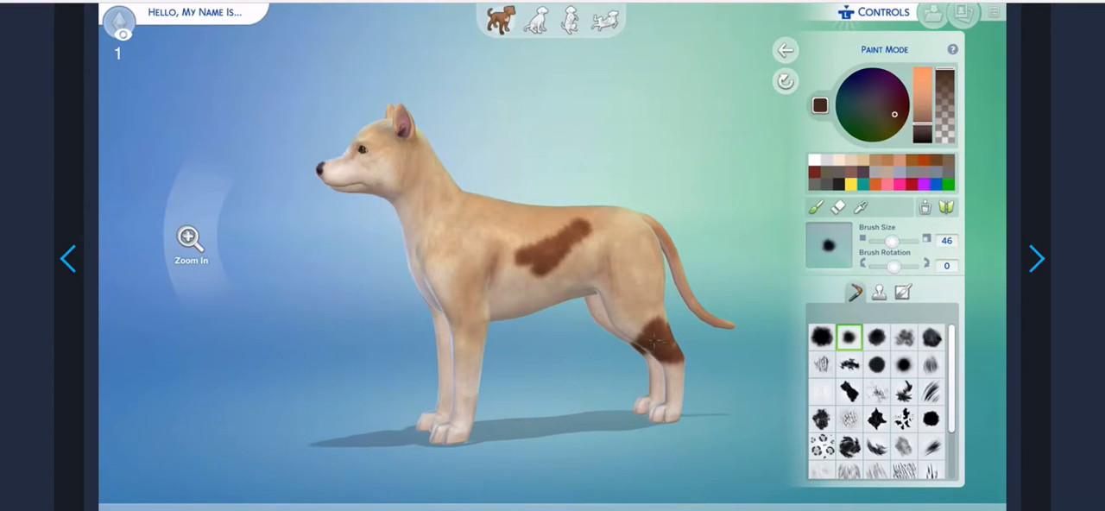
{"action": "mouse_move", "coordinate": [655, 342]}
{"action": "left_mouse_down"}
{"action": "mouse_move", "coordinate": [606, 333]}
{"action": "mouse_move", "coordinate": [662, 304]}
{"action": "left_mouse_up"}
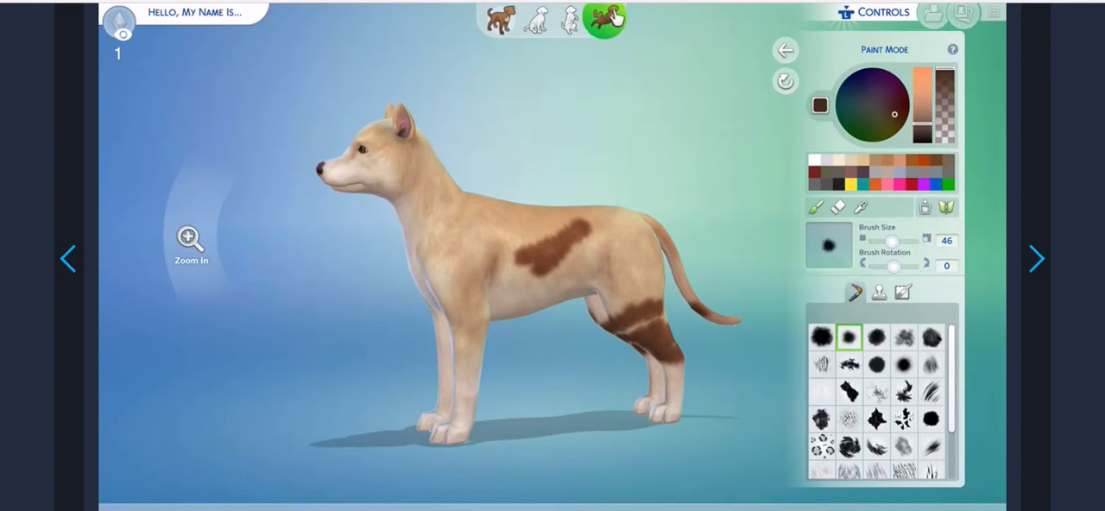
- Pose the dog begging and dab dark brown fur over its belly, thigh and up the chest
{"action": "left_click", "coordinate": [578, 19]}
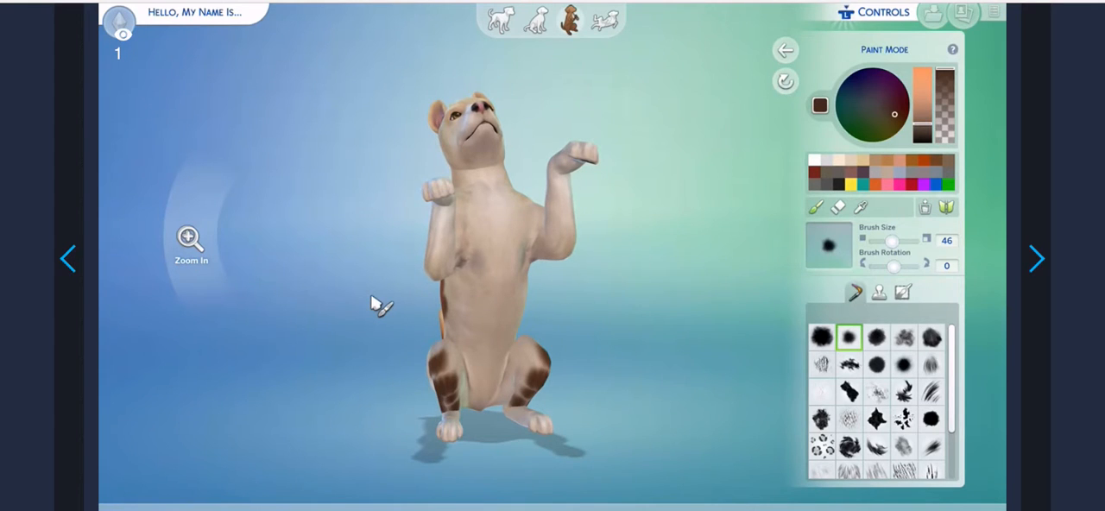
{"action": "left_click", "coordinate": [512, 337]}
{"action": "left_click", "coordinate": [463, 342]}
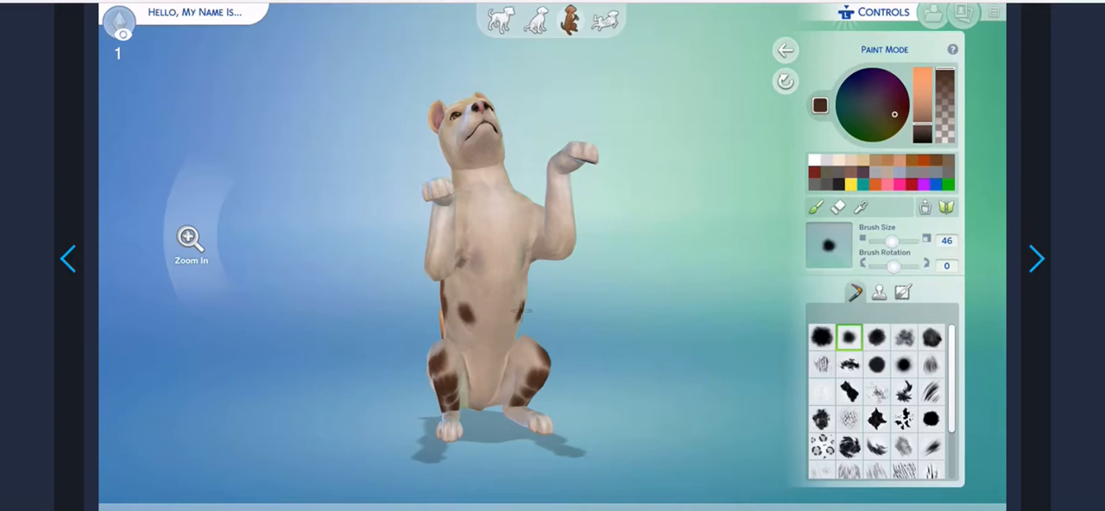
{"action": "left_click_drag", "start_coordinate": [522, 311], "coordinate": [519, 252]}
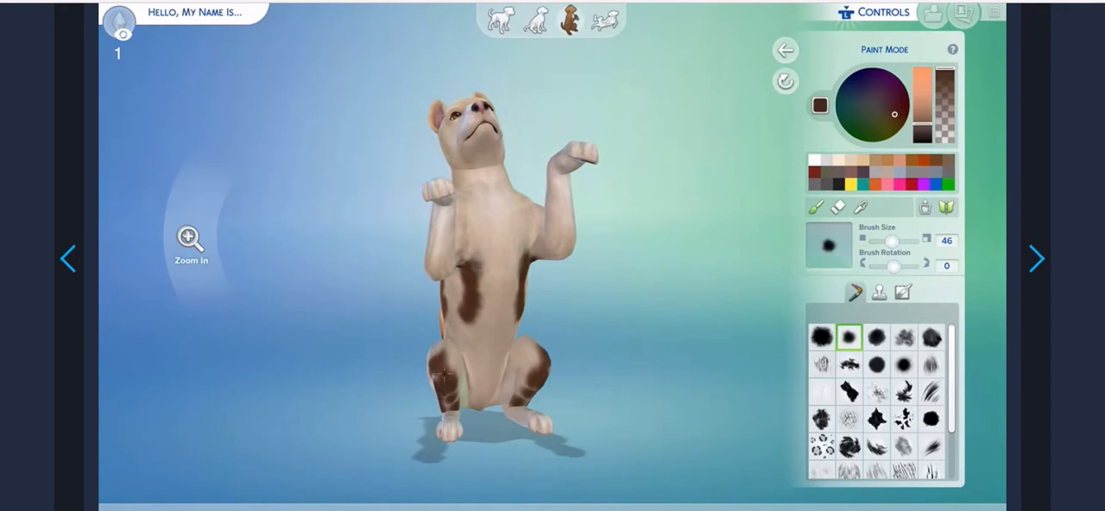
- Darken the dog's leg and haunch with brown fur strokes
{"action": "left_click_drag", "start_coordinate": [446, 371], "coordinate": [442, 357]}
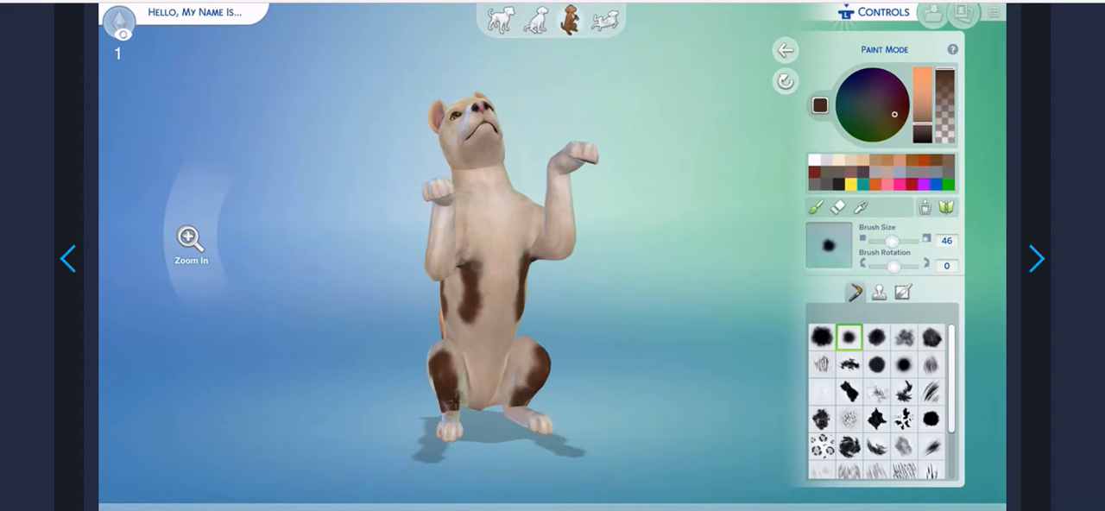
{"action": "mouse_move", "coordinate": [456, 393]}
{"action": "left_mouse_down"}
{"action": "mouse_move", "coordinate": [465, 317]}
{"action": "mouse_move", "coordinate": [411, 391]}
{"action": "mouse_move", "coordinate": [445, 403]}
{"action": "mouse_move", "coordinate": [387, 414]}
{"action": "left_mouse_up"}
{"action": "left_click_drag", "start_coordinate": [472, 411], "coordinate": [449, 358]}
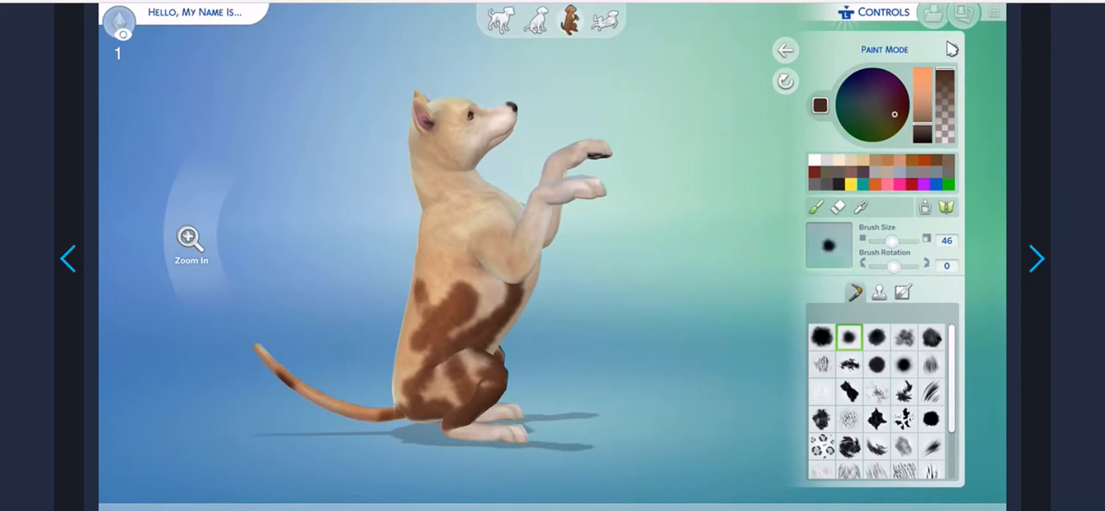
- Raise the brush size to 100 and cover the haunch, chest and body in dark brown
{"action": "left_click_drag", "start_coordinate": [890, 241], "coordinate": [911, 241]}
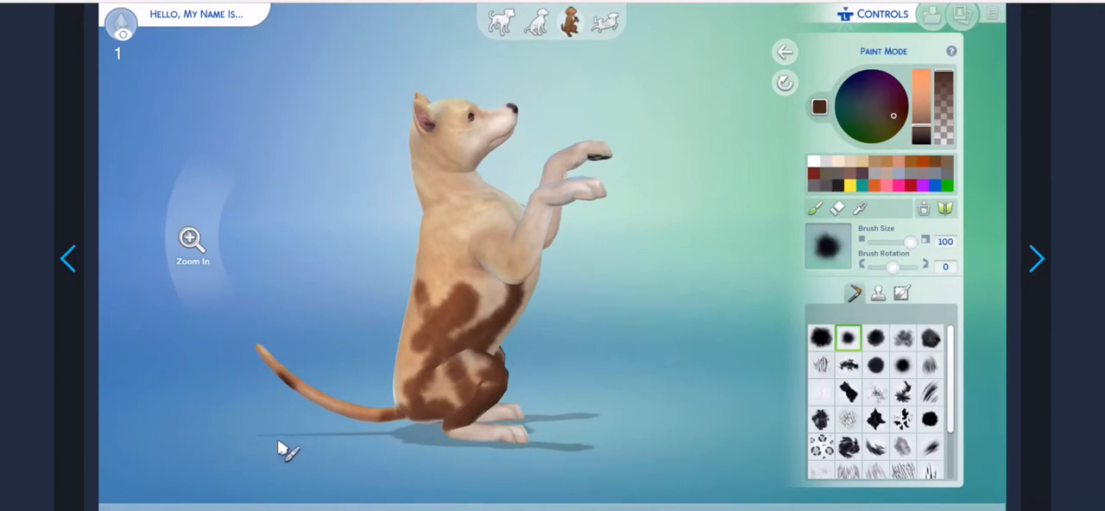
{"action": "mouse_move", "coordinate": [458, 380]}
{"action": "left_mouse_down"}
{"action": "mouse_move", "coordinate": [474, 388]}
{"action": "mouse_move", "coordinate": [440, 387]}
{"action": "mouse_move", "coordinate": [407, 415]}
{"action": "mouse_move", "coordinate": [467, 138]}
{"action": "left_mouse_up"}
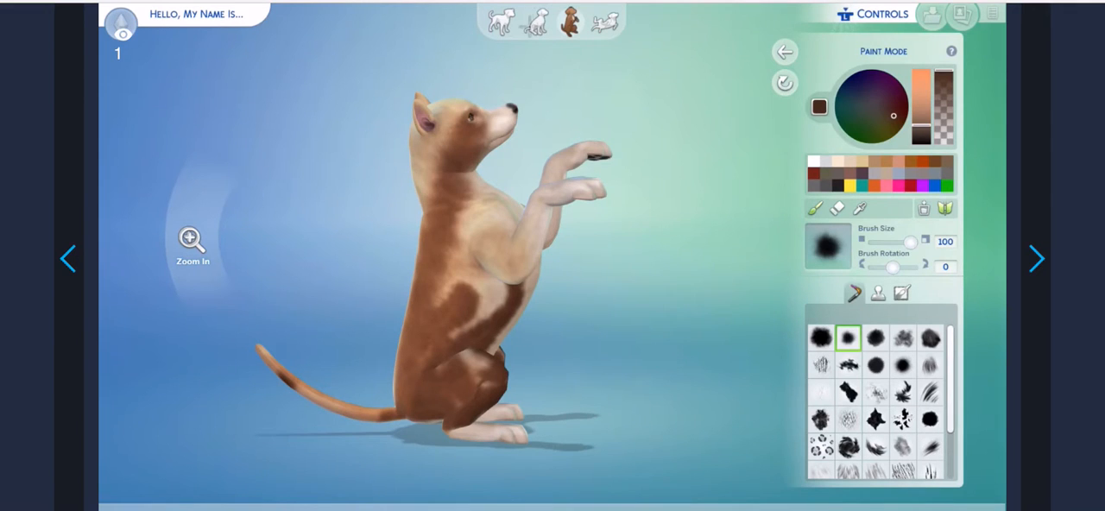
{"action": "mouse_move", "coordinate": [490, 174]}
{"action": "left_mouse_down"}
{"action": "mouse_move", "coordinate": [492, 255]}
{"action": "mouse_move", "coordinate": [467, 285]}
{"action": "mouse_move", "coordinate": [445, 277]}
{"action": "mouse_move", "coordinate": [469, 198]}
{"action": "left_mouse_up"}
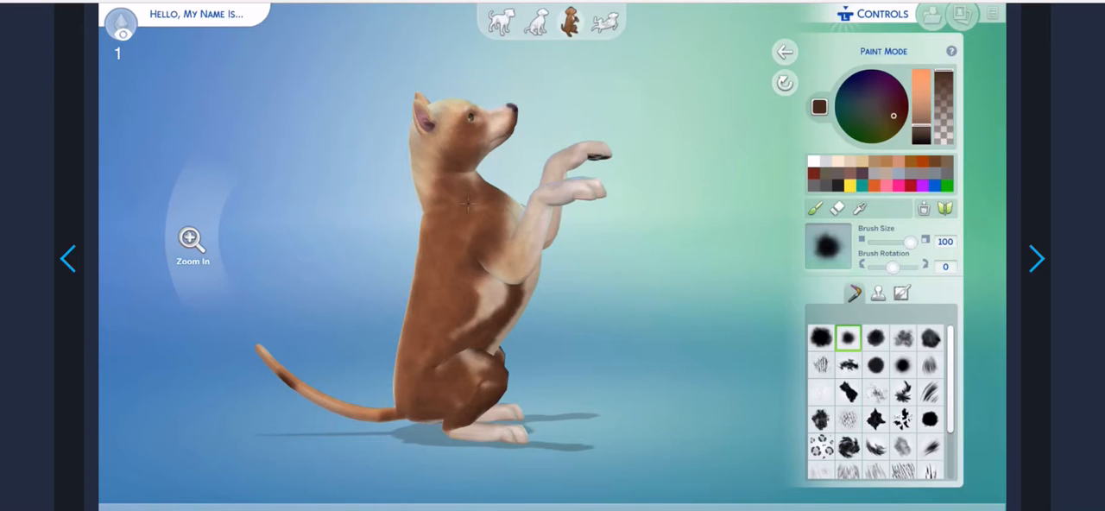
- Clear all painted markings back to a plain brown coat, load white, and leave paint mode
{"action": "left_click", "coordinate": [893, 267]}
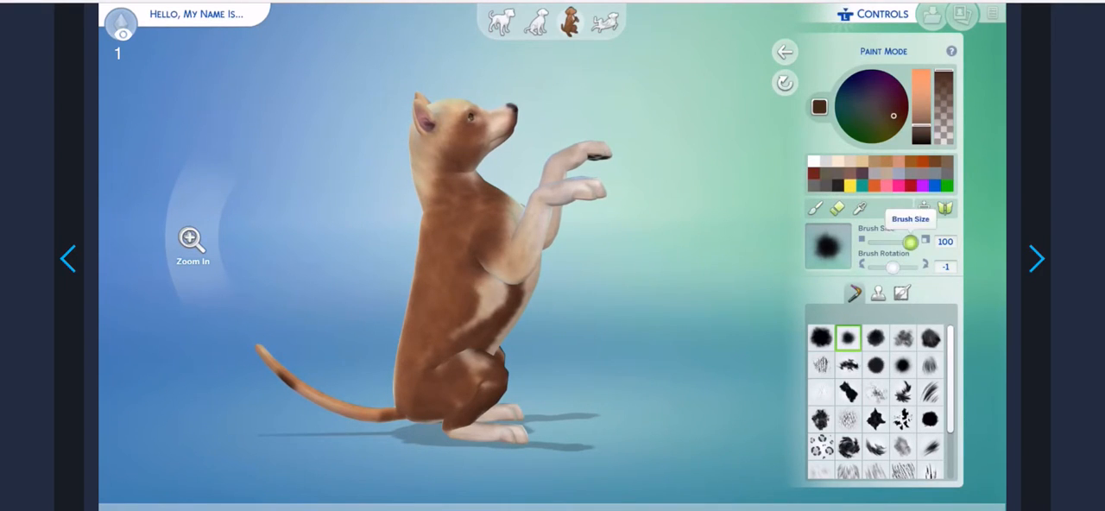
{"action": "left_click", "coordinate": [909, 243]}
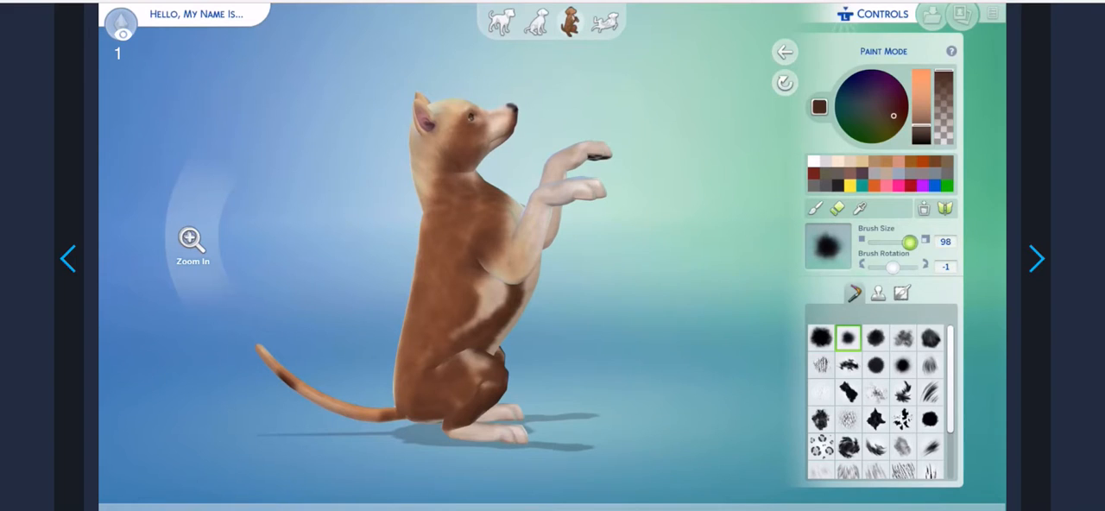
{"action": "left_click_drag", "start_coordinate": [909, 243], "coordinate": [908, 242]}
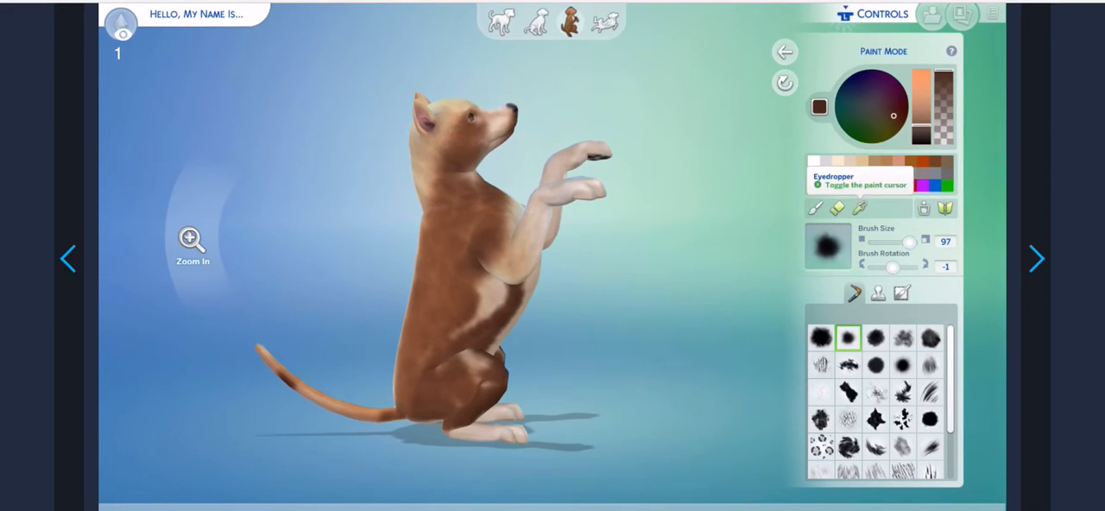
{"action": "left_click", "coordinate": [924, 209]}
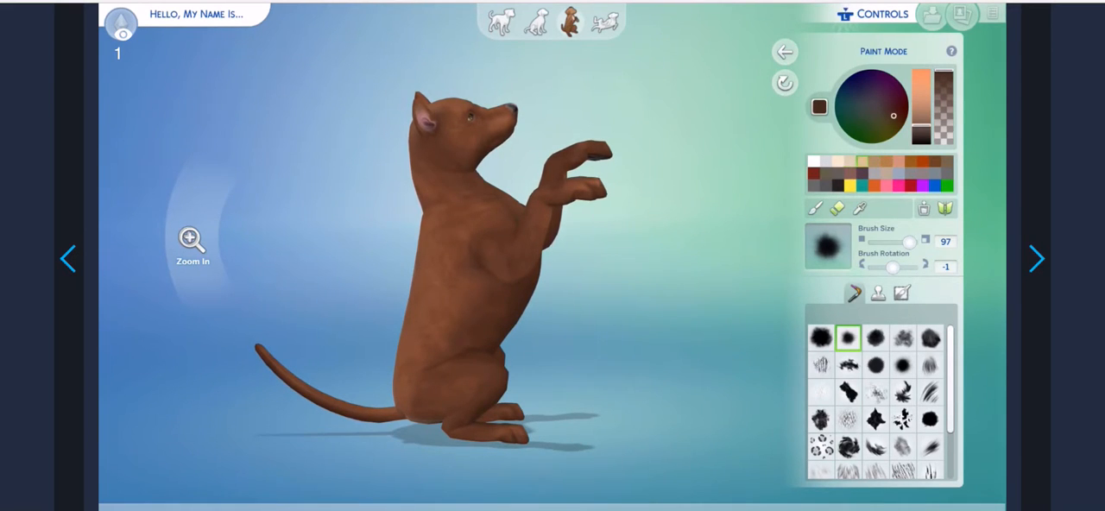
{"action": "left_click", "coordinate": [814, 160]}
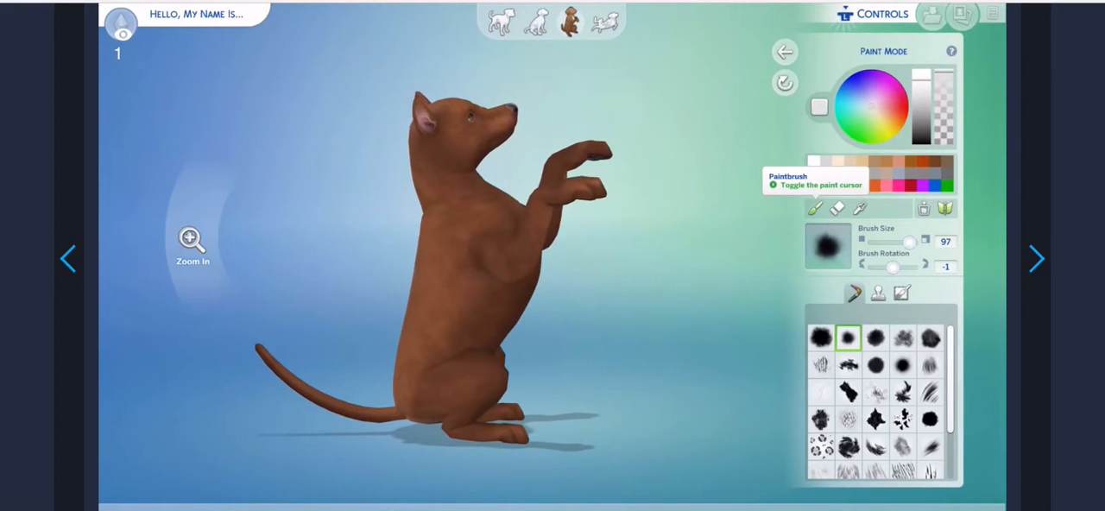
{"action": "left_click", "coordinate": [784, 52]}
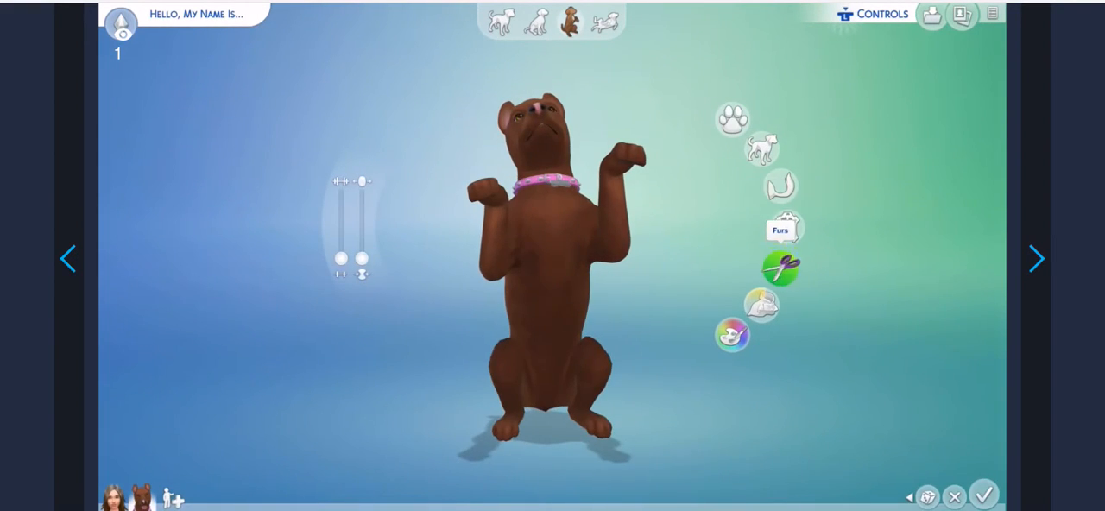
- Re-enter paint mode with white selected and the brush enlarged to about 61
{"action": "left_click", "coordinate": [732, 335]}
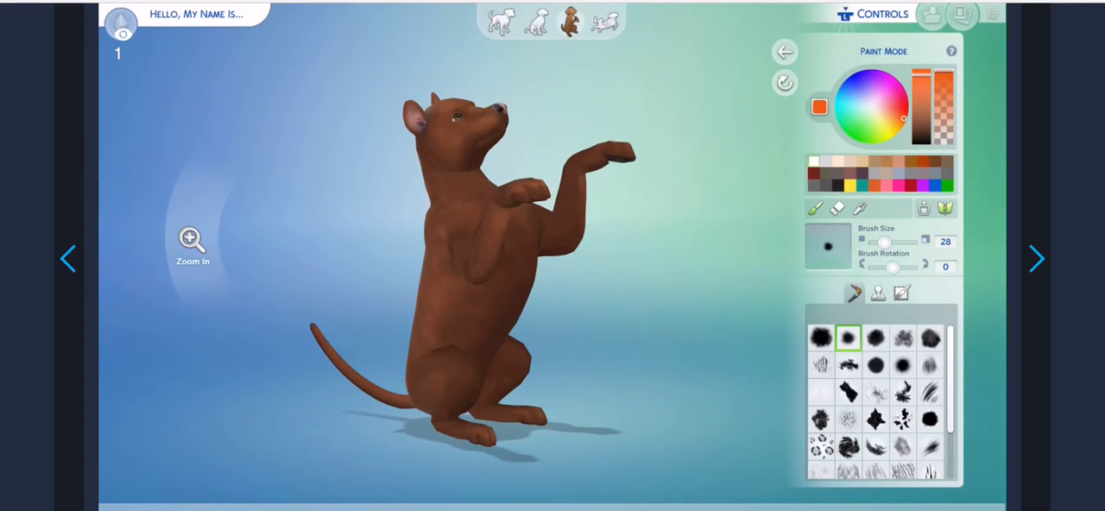
{"action": "key", "text": "Up"}
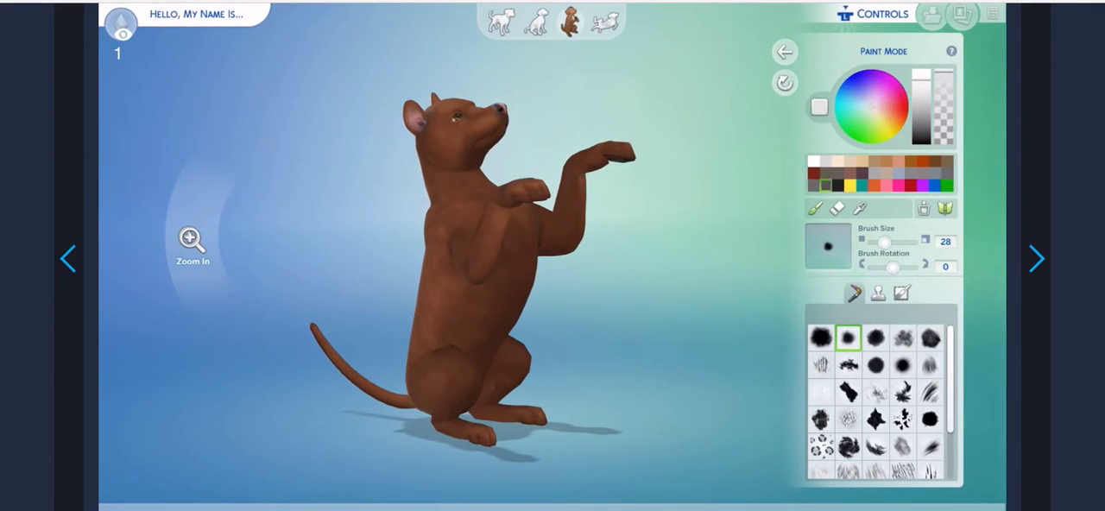
{"action": "key", "text": "Down"}
{"action": "key", "text": "Down"}
{"action": "key", "text": "Right"}
{"action": "key", "text": "Right"}
{"action": "key", "text": "Right"}
{"action": "key", "text": "Right"}
{"action": "key", "text": "Right"}
{"action": "key", "text": "Right"}
{"action": "key", "text": "Right"}
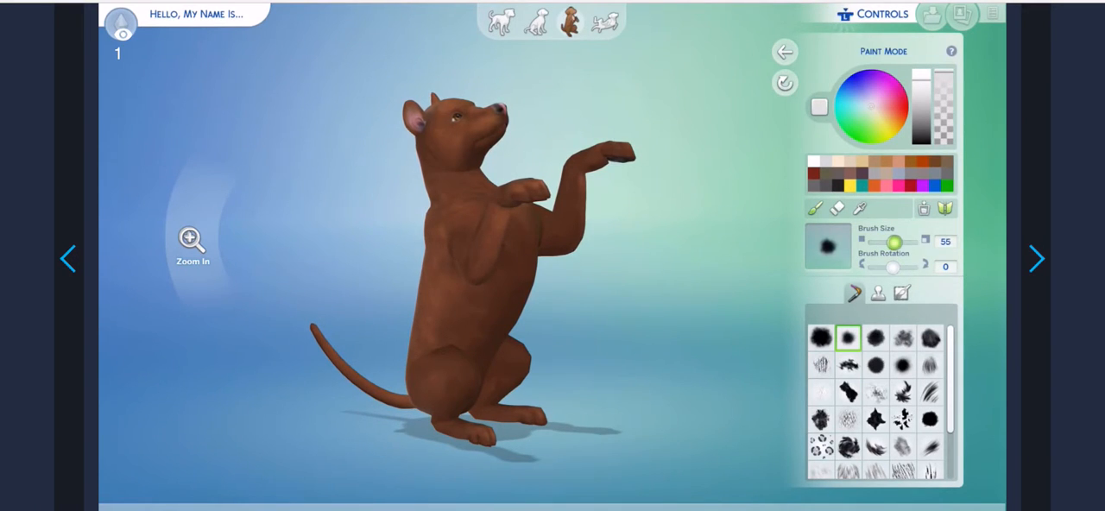
{"action": "key", "text": "Down"}
{"action": "key", "text": "Left"}
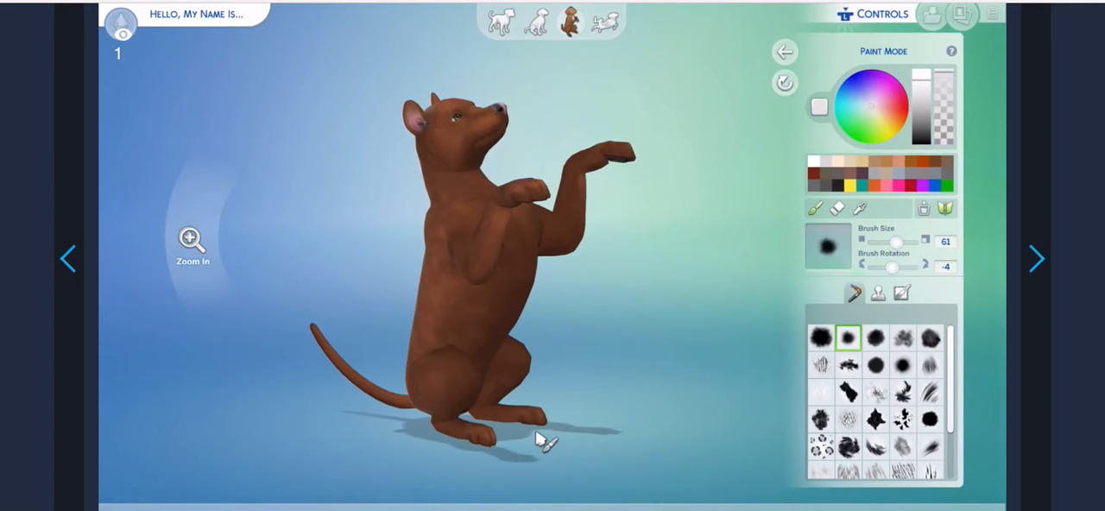
- Paint the hind paw toes white and add a small white patch on the chest
{"action": "left_click_drag", "start_coordinate": [512, 440], "coordinate": [475, 430]}
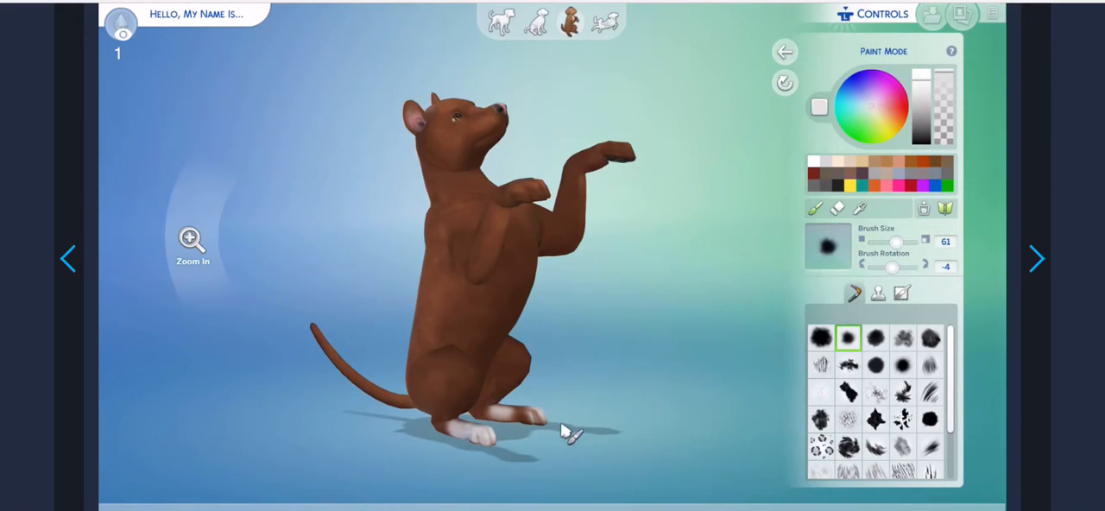
{"action": "left_click_drag", "start_coordinate": [555, 426], "coordinate": [527, 410]}
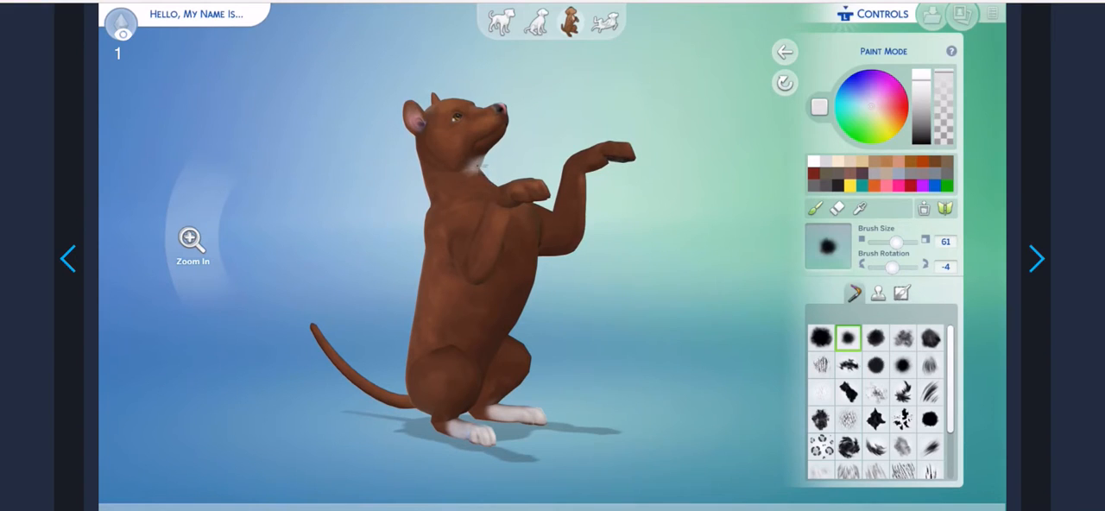
{"action": "left_click_drag", "start_coordinate": [477, 177], "coordinate": [486, 184]}
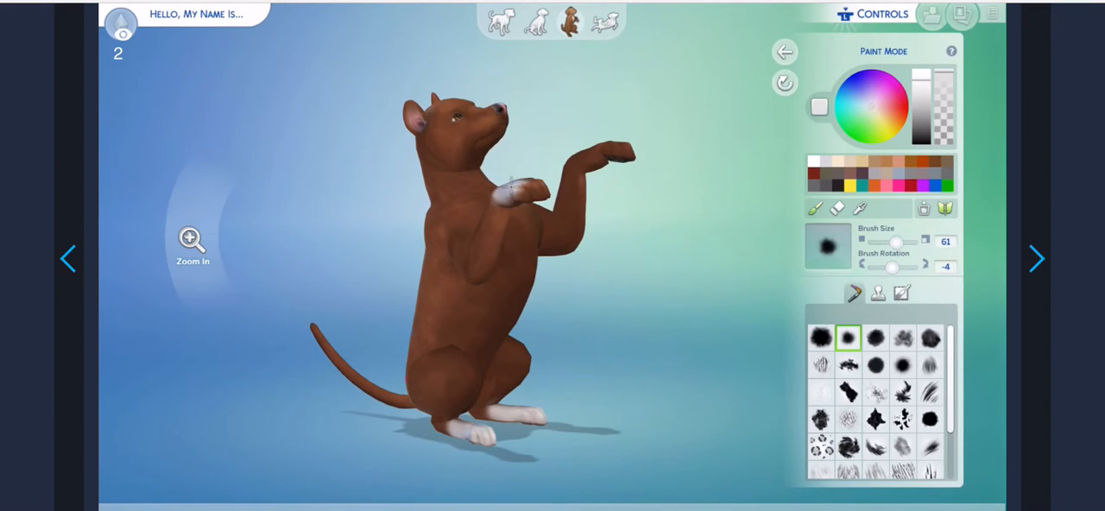
- Paint the front paws white and turn the dog to face the other way
{"action": "mouse_move", "coordinate": [501, 194]}
{"action": "left_mouse_down"}
{"action": "mouse_move", "coordinate": [544, 177]}
{"action": "mouse_move", "coordinate": [457, 195]}
{"action": "left_mouse_up"}
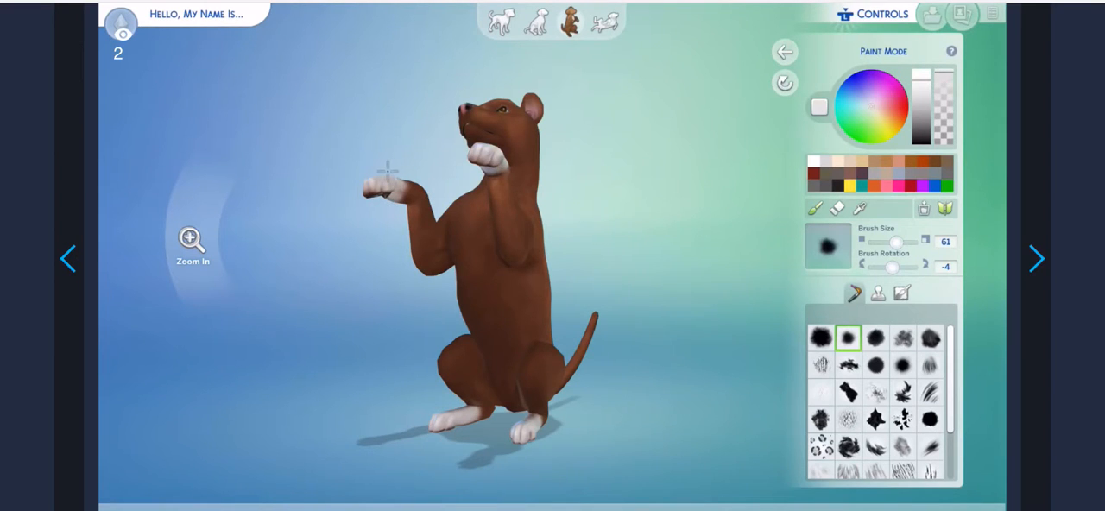
{"action": "left_click_drag", "start_coordinate": [380, 194], "coordinate": [554, 122]}
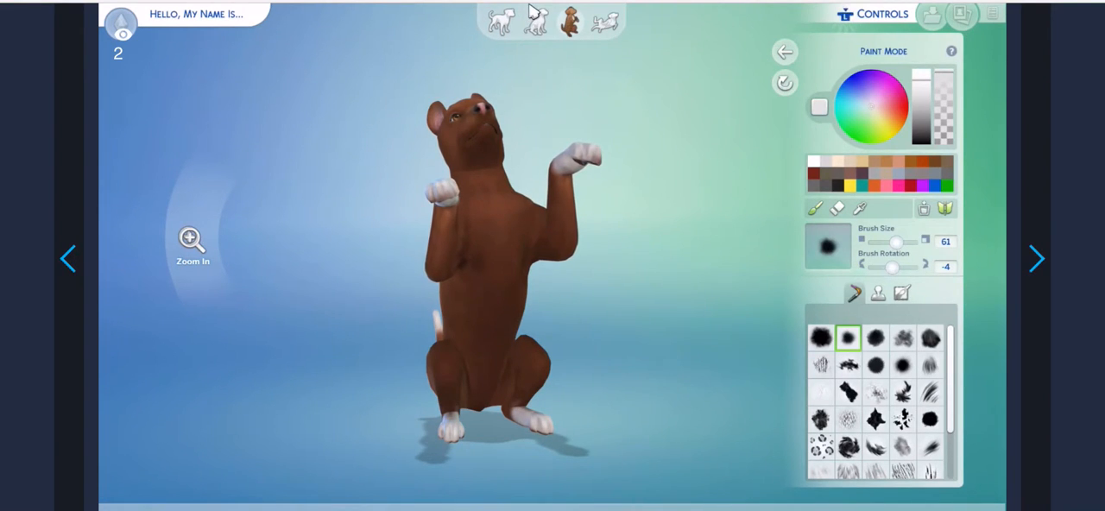
- Spread white across the whole chest and down onto the lower belly
{"action": "left_click", "coordinate": [518, 202]}
{"action": "left_click", "coordinate": [472, 203]}
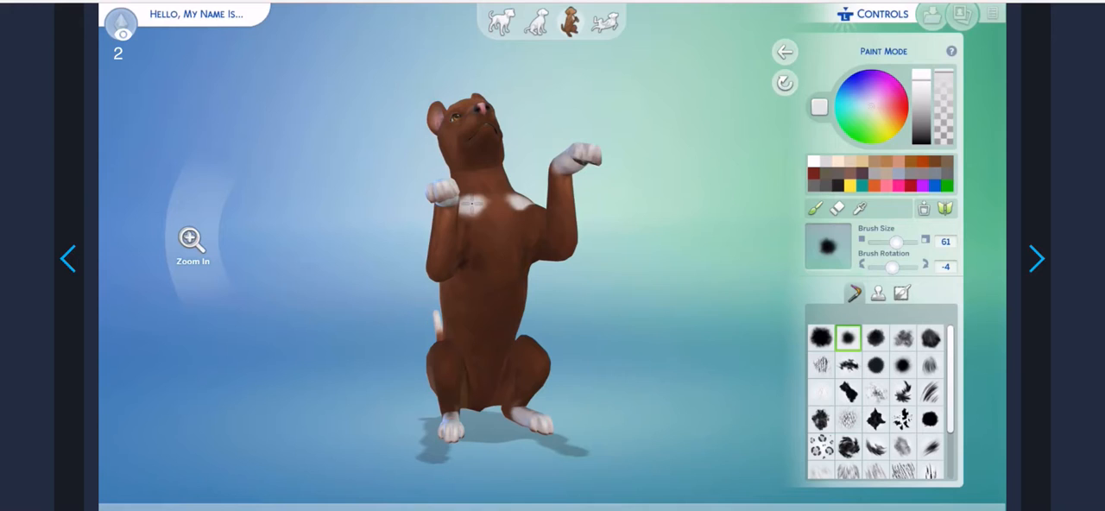
{"action": "mouse_move", "coordinate": [472, 203]}
{"action": "left_mouse_down"}
{"action": "mouse_move", "coordinate": [491, 235]}
{"action": "mouse_move", "coordinate": [524, 197]}
{"action": "mouse_move", "coordinate": [506, 380]}
{"action": "left_mouse_up"}
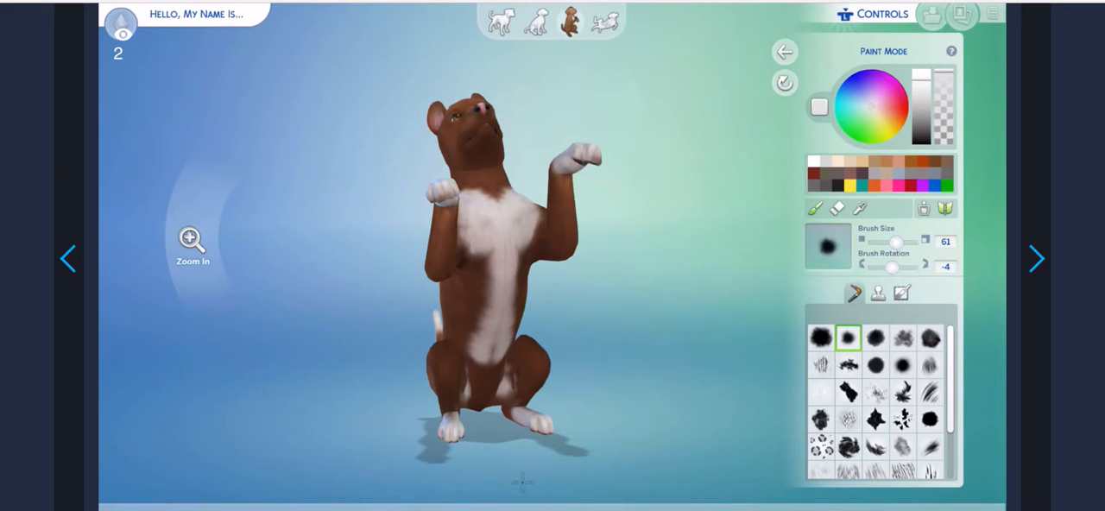
{"action": "mouse_move", "coordinate": [513, 428]}
{"action": "left_mouse_down"}
{"action": "mouse_move", "coordinate": [537, 191]}
{"action": "mouse_move", "coordinate": [467, 278]}
{"action": "left_mouse_up"}
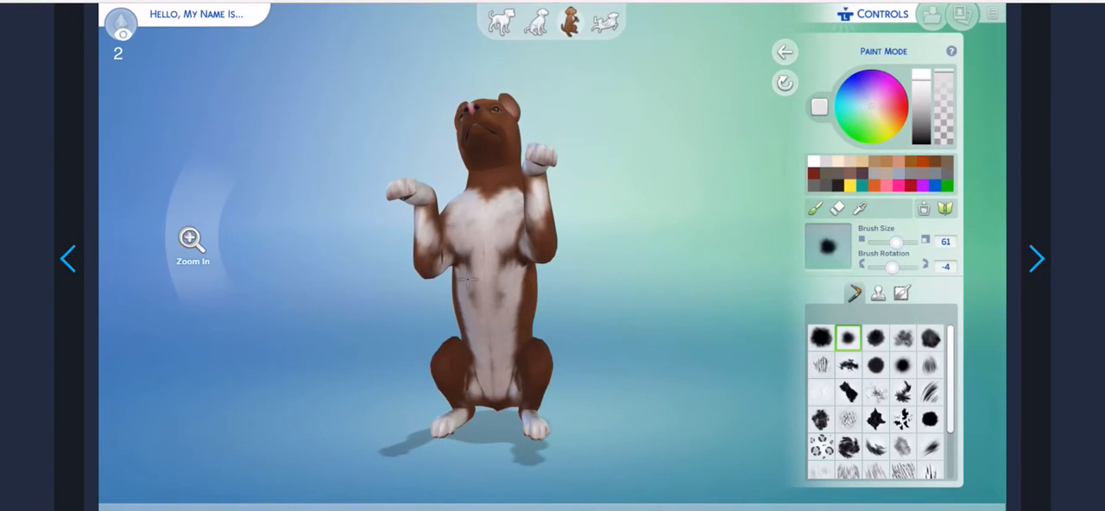
- Undo unwanted belly and shoulder strokes, keeping a clean white bib down the lower belly
{"action": "key", "text": "ctrl+z"}
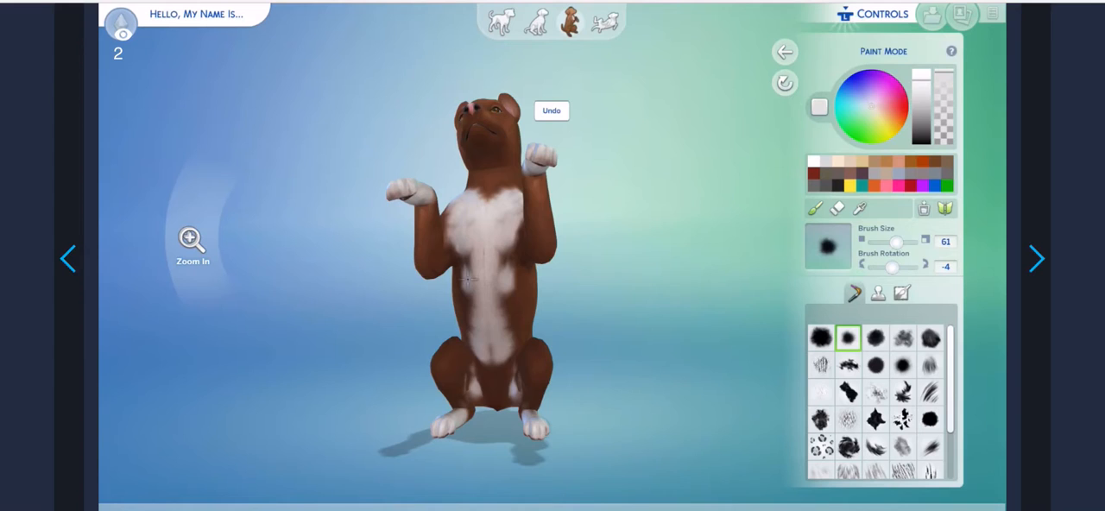
{"action": "key", "text": "ctrl+y"}
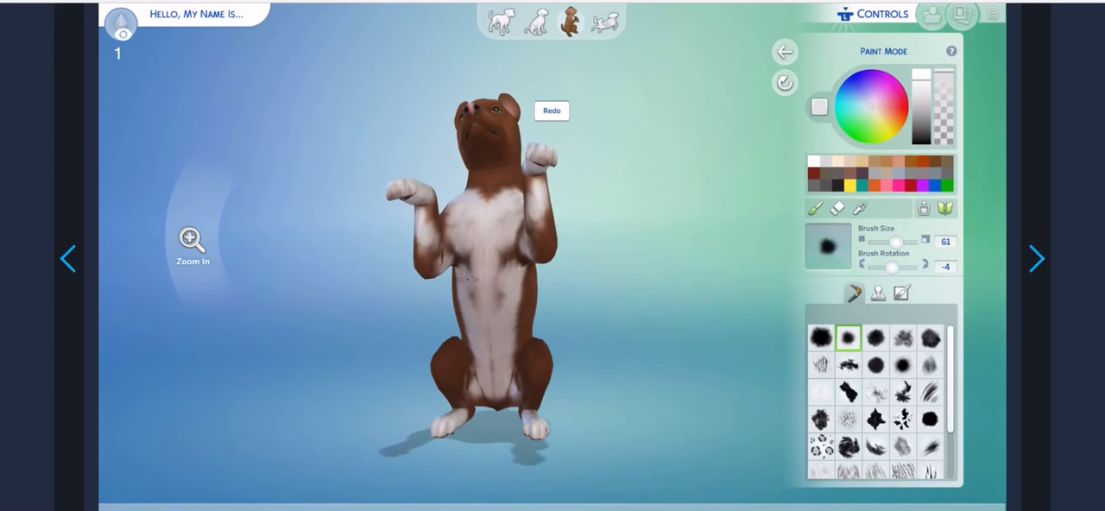
{"action": "key", "text": "ctrl+z"}
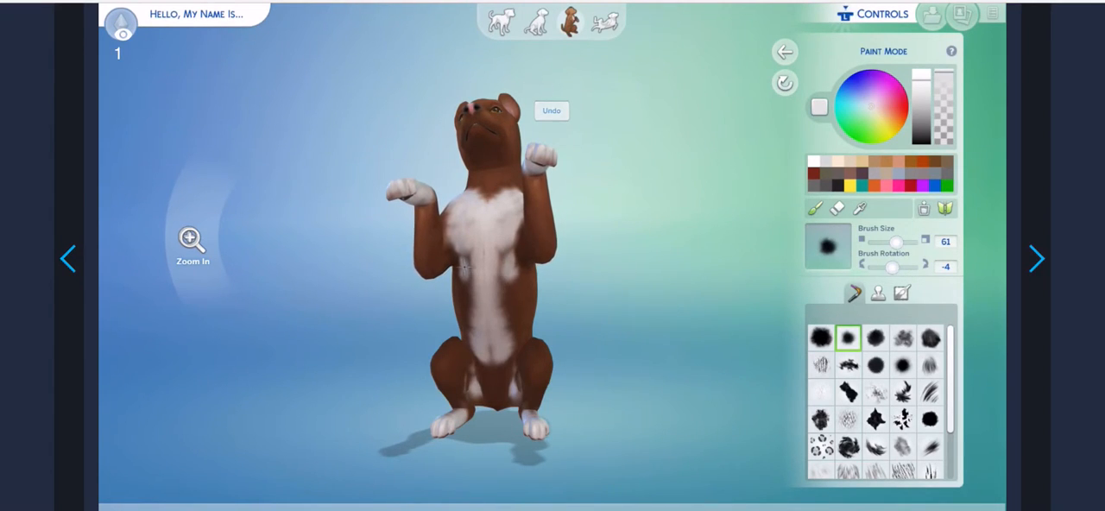
{"action": "key", "text": "ctrl+z"}
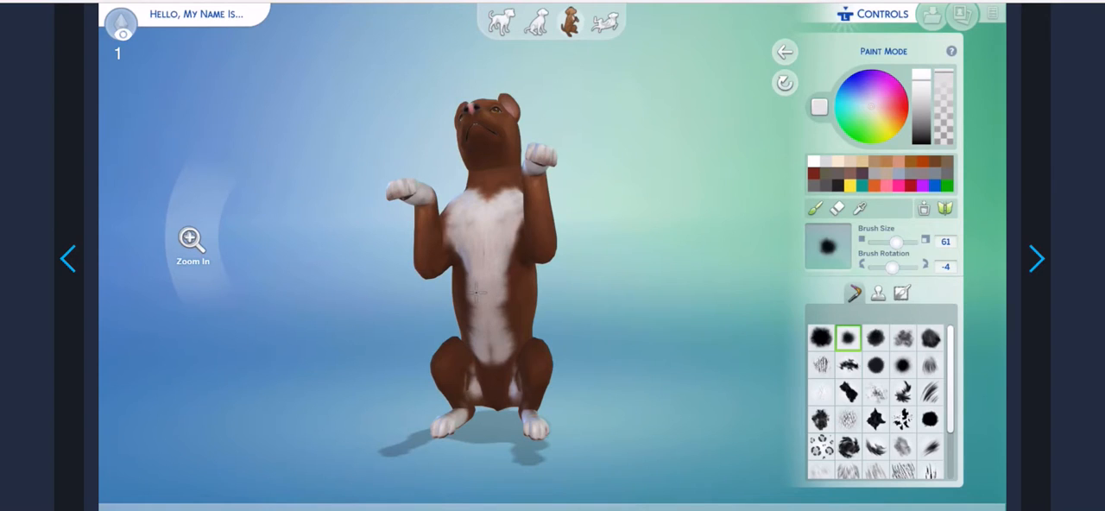
{"action": "left_click_drag", "start_coordinate": [480, 343], "coordinate": [492, 393]}
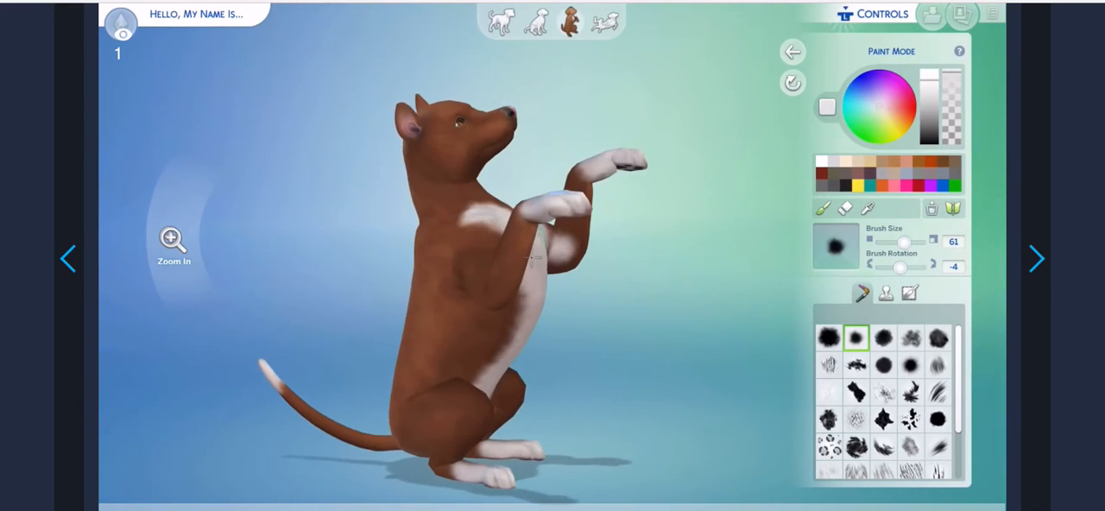
{"action": "key", "text": "ctrl+z"}
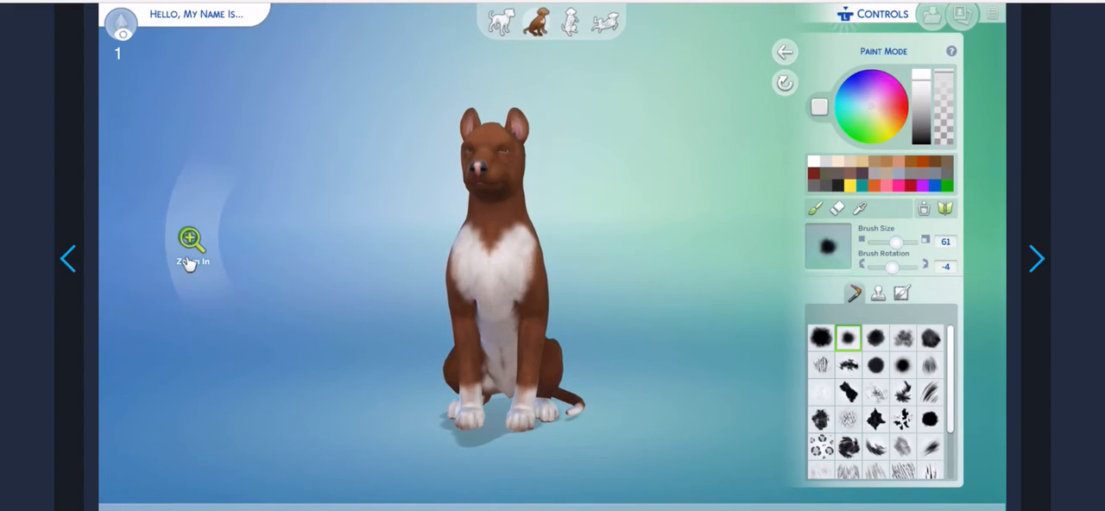
- Zoom to the face and paint a white blaze up the muzzle between the eyes
{"action": "left_click", "coordinate": [190, 242]}
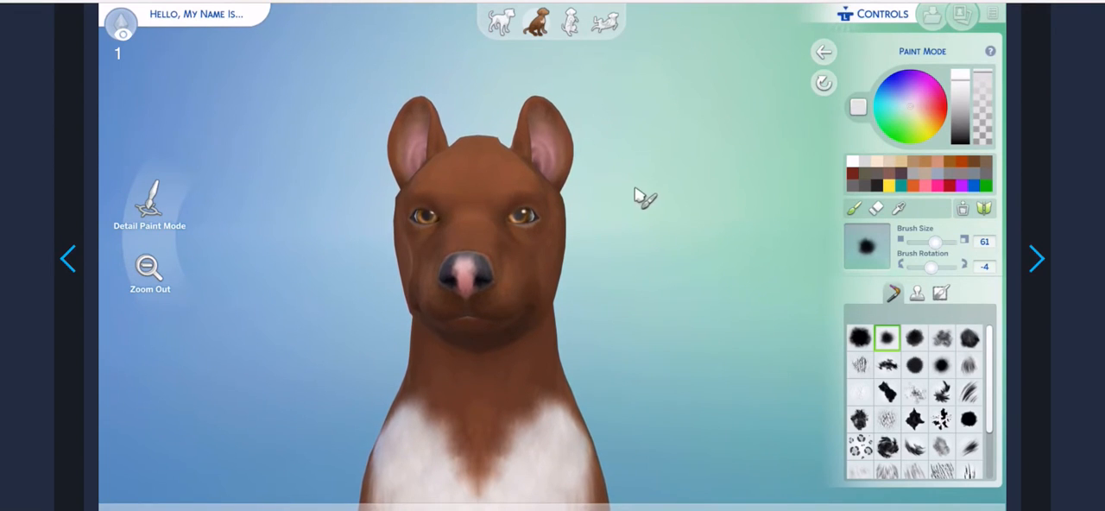
{"action": "left_click_drag", "start_coordinate": [432, 237], "coordinate": [504, 227]}
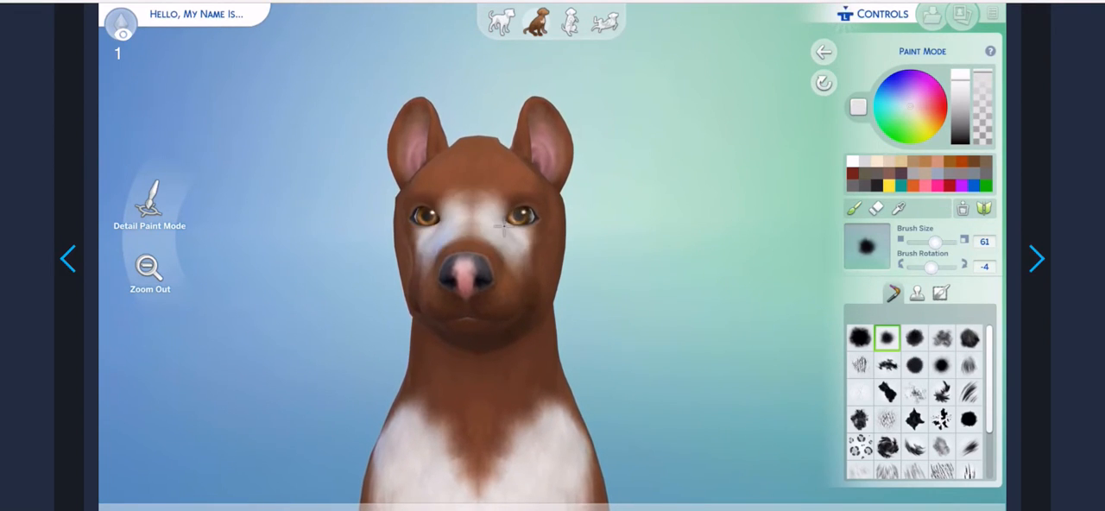
{"action": "key", "text": "ctrl+z"}
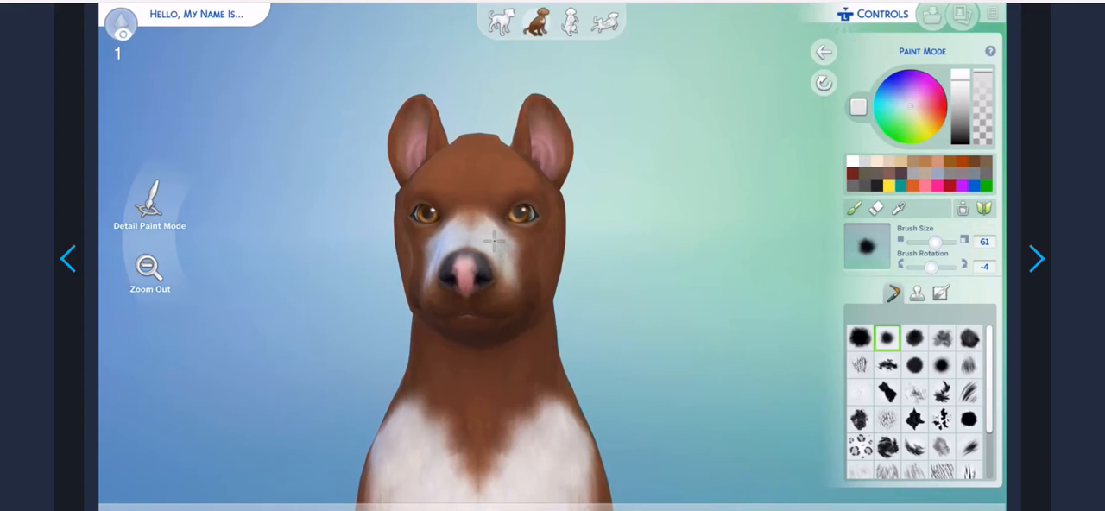
{"action": "left_click_drag", "start_coordinate": [482, 240], "coordinate": [459, 227]}
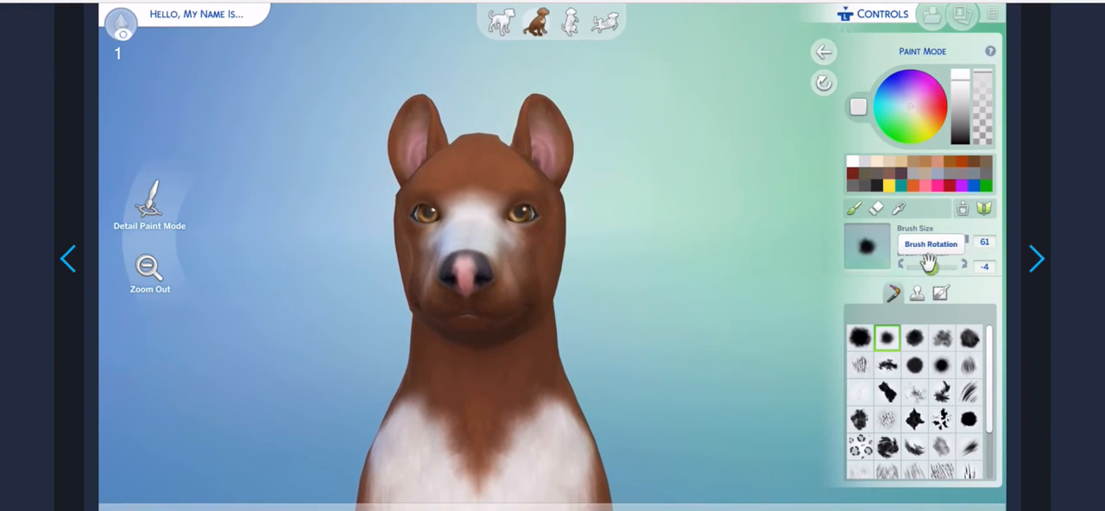
{"action": "left_click_drag", "start_coordinate": [930, 263], "coordinate": [912, 266]}
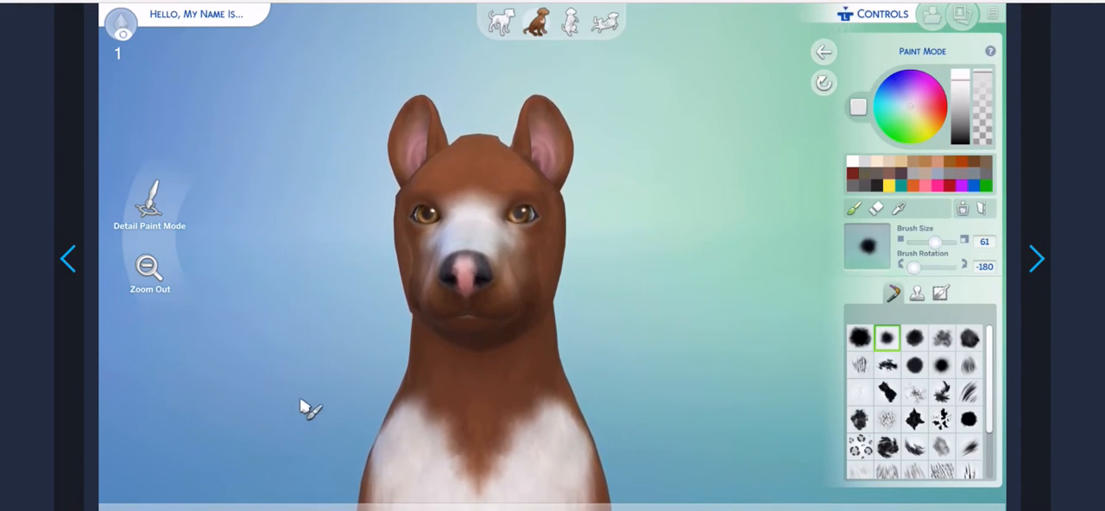
- Whiten the left muzzle and right cheek, then make brown the current paint colour
{"action": "mouse_move", "coordinate": [432, 311]}
{"action": "left_mouse_down"}
{"action": "mouse_move", "coordinate": [436, 271]}
{"action": "mouse_move", "coordinate": [418, 257]}
{"action": "mouse_move", "coordinate": [452, 132]}
{"action": "left_mouse_up"}
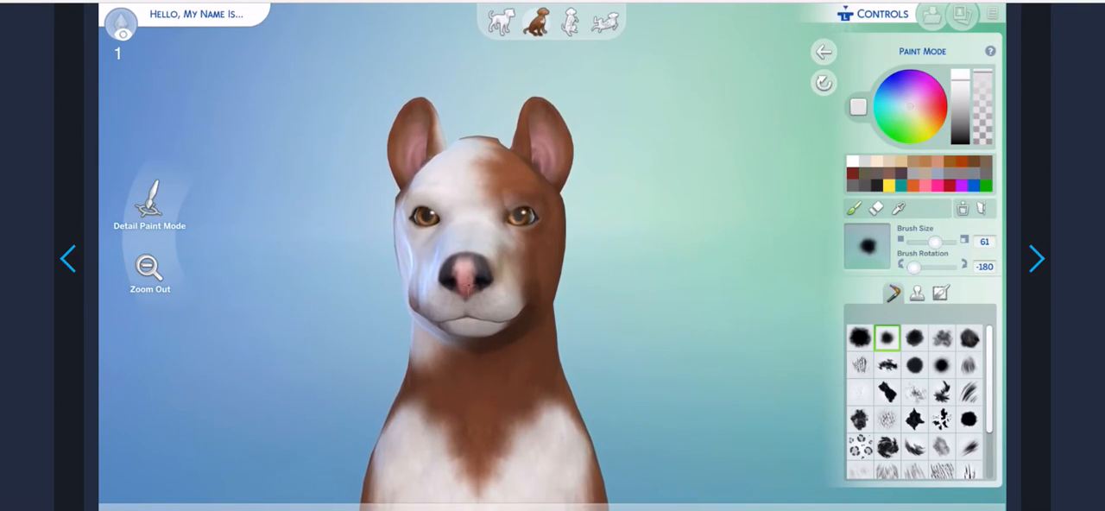
{"action": "left_click_drag", "start_coordinate": [508, 263], "coordinate": [570, 225]}
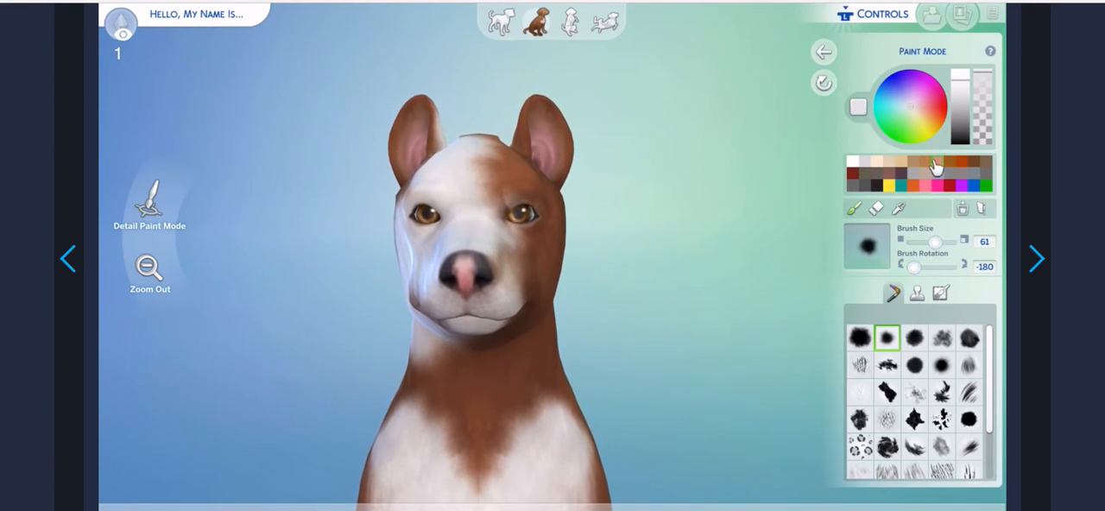
{"action": "left_click", "coordinate": [937, 162]}
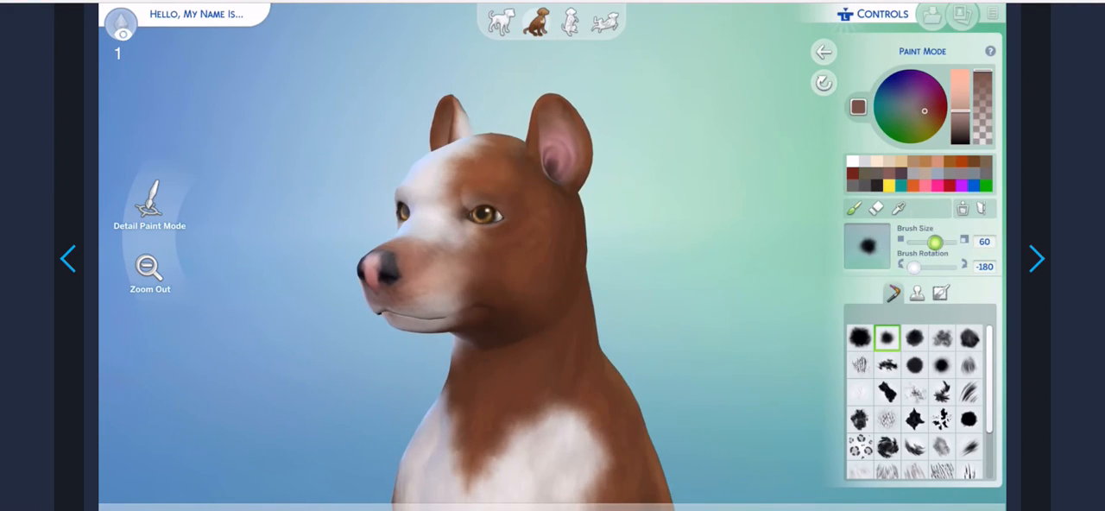
- With a smaller white brush, paint a collar-like white band around both sides of the neck
{"action": "left_click", "coordinate": [932, 243]}
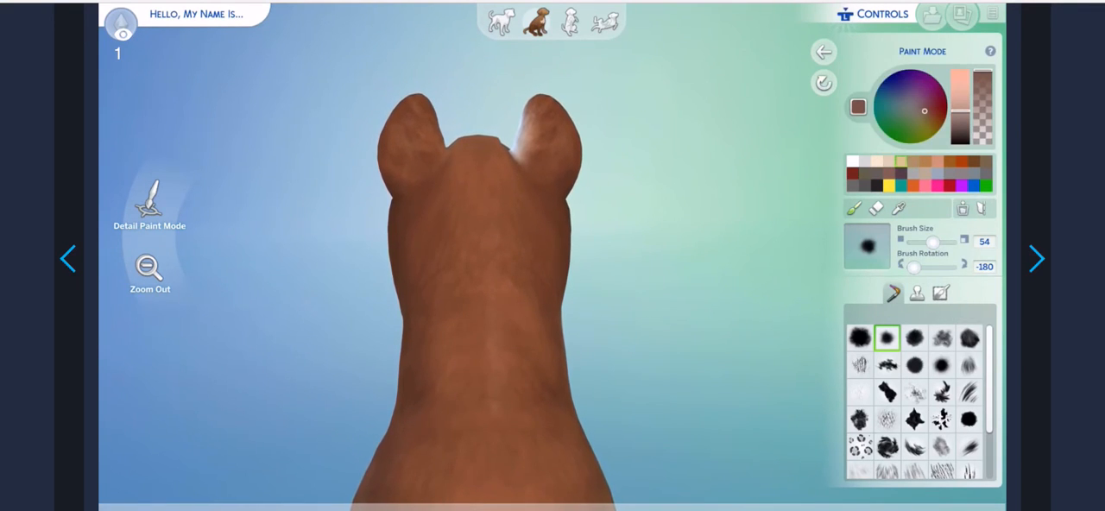
{"action": "left_click", "coordinate": [852, 161]}
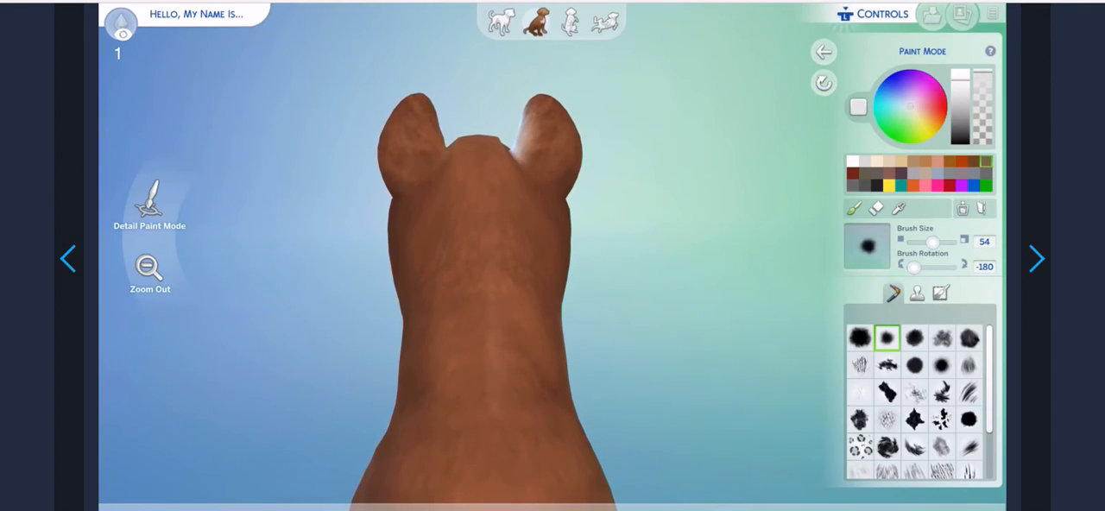
{"action": "left_click_drag", "start_coordinate": [430, 423], "coordinate": [515, 342]}
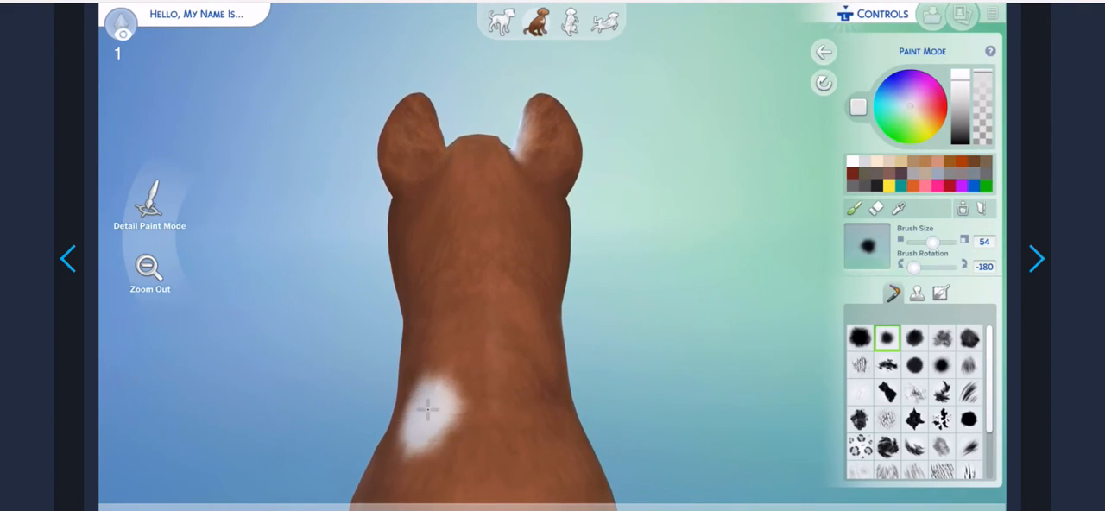
{"action": "key", "text": "ctrl+z"}
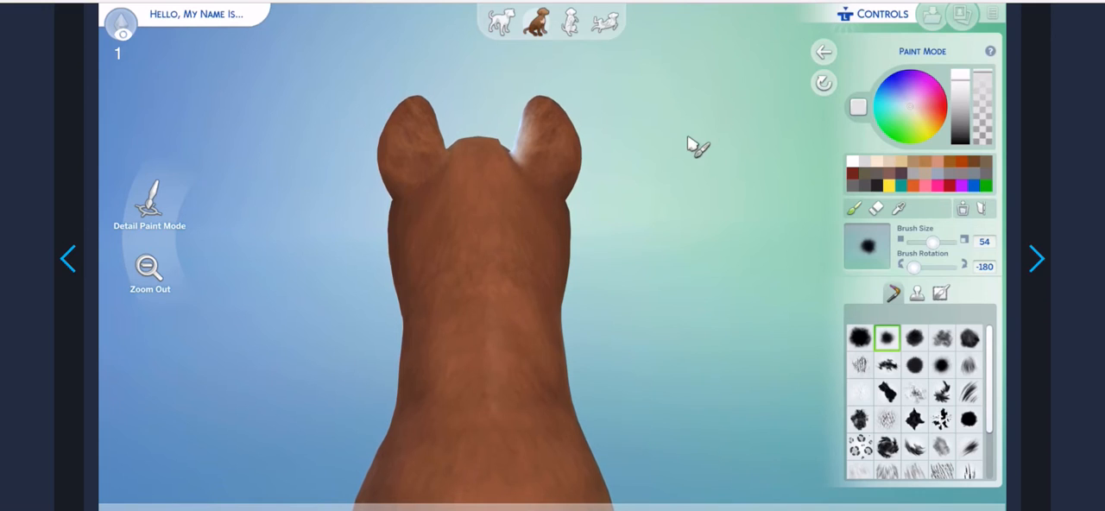
{"action": "mouse_move", "coordinate": [578, 282]}
{"action": "left_mouse_down"}
{"action": "mouse_move", "coordinate": [393, 300]}
{"action": "mouse_move", "coordinate": [370, 291]}
{"action": "mouse_move", "coordinate": [604, 302]}
{"action": "left_mouse_up"}
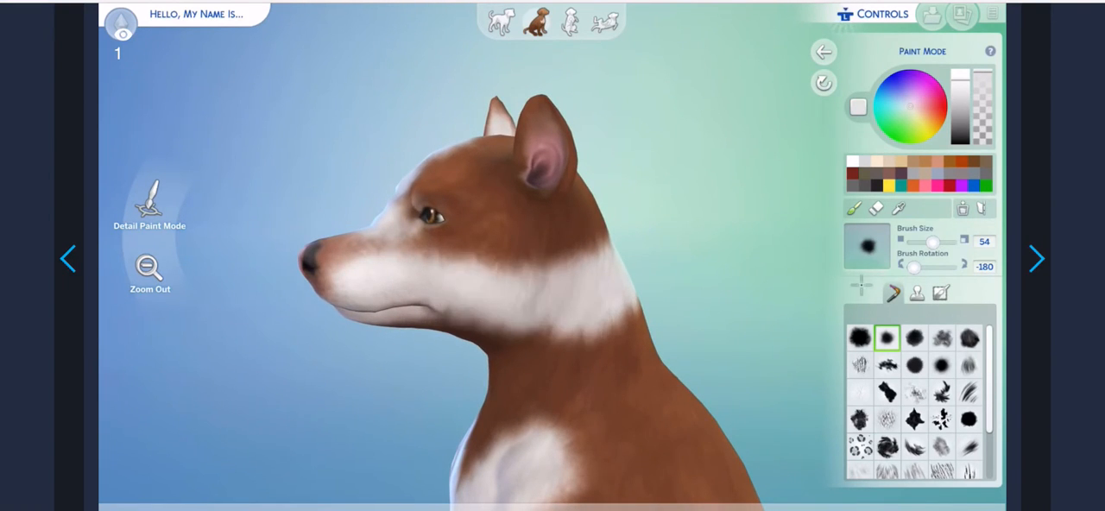
{"action": "key", "text": "Right"}
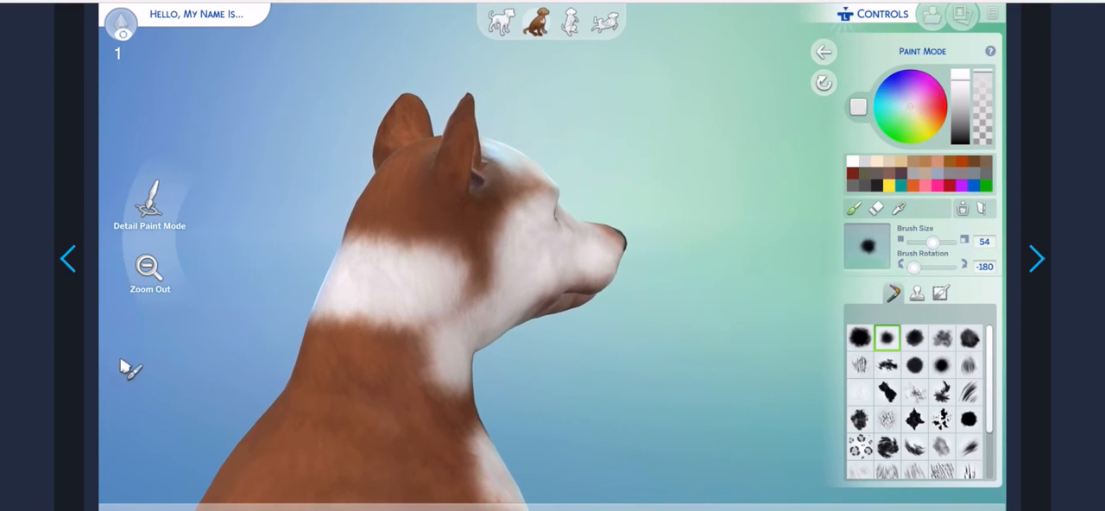
{"action": "left_click_drag", "start_coordinate": [389, 291], "coordinate": [602, 277]}
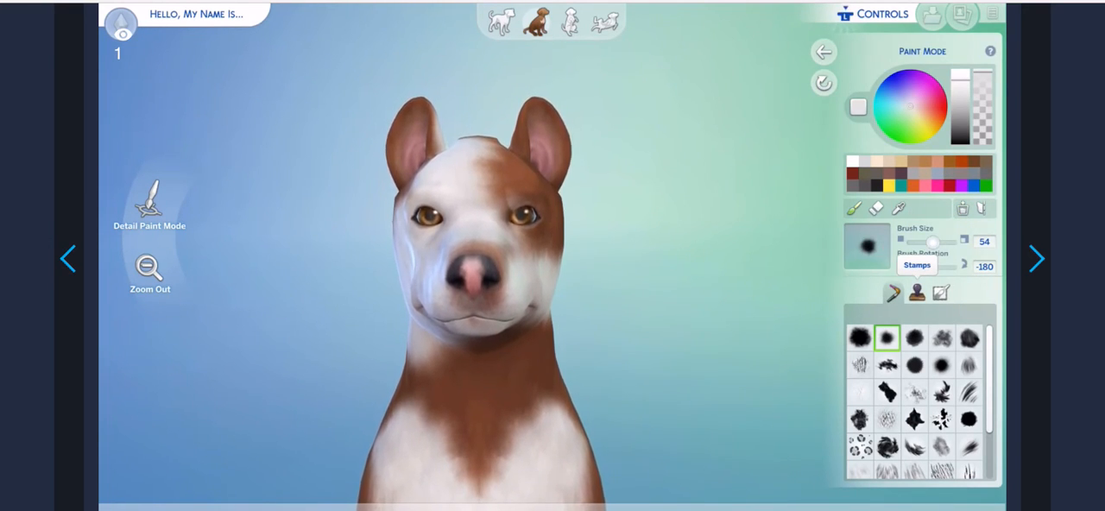
- Exit painting and step through the categories to reach the fur type options
{"action": "key", "text": "Escape"}
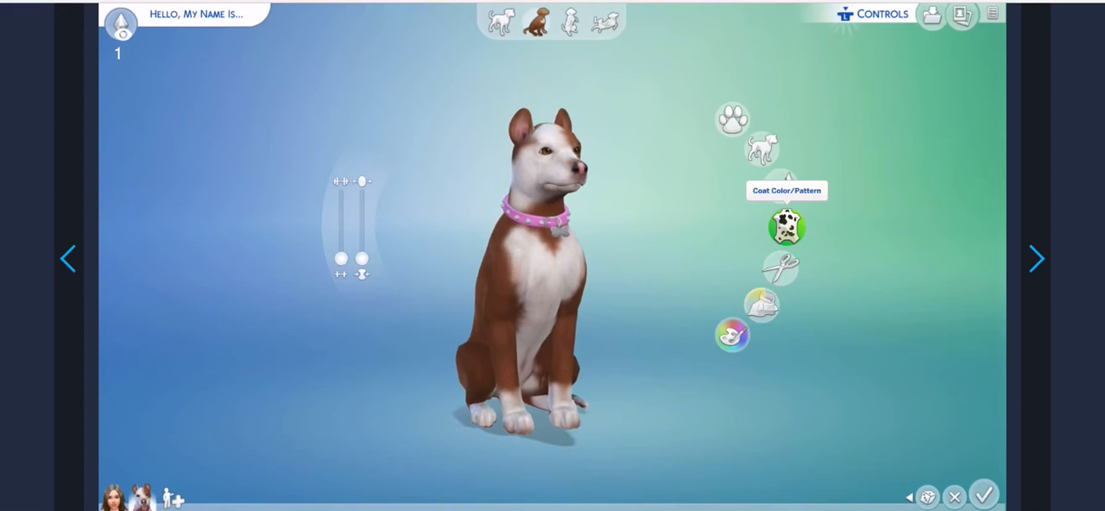
{"action": "key", "text": "Return"}
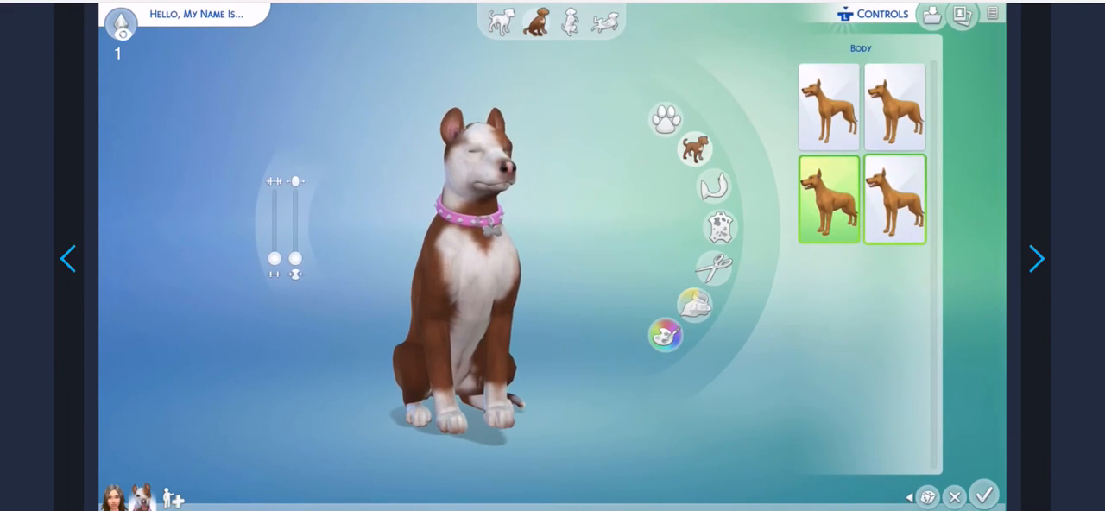
{"action": "key", "text": "Escape"}
{"action": "key", "text": "Down"}
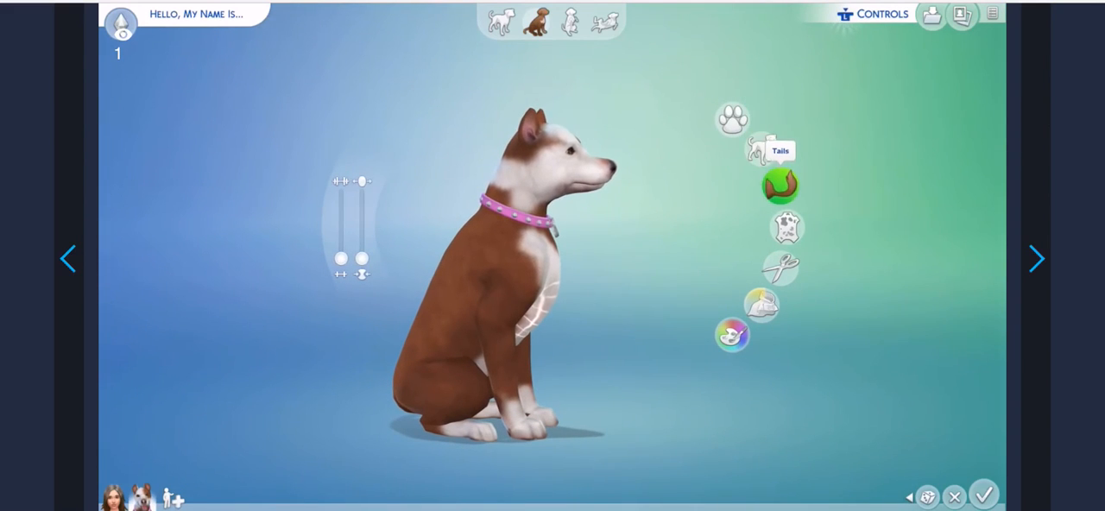
{"action": "key", "text": "Down"}
{"action": "key", "text": "Return"}
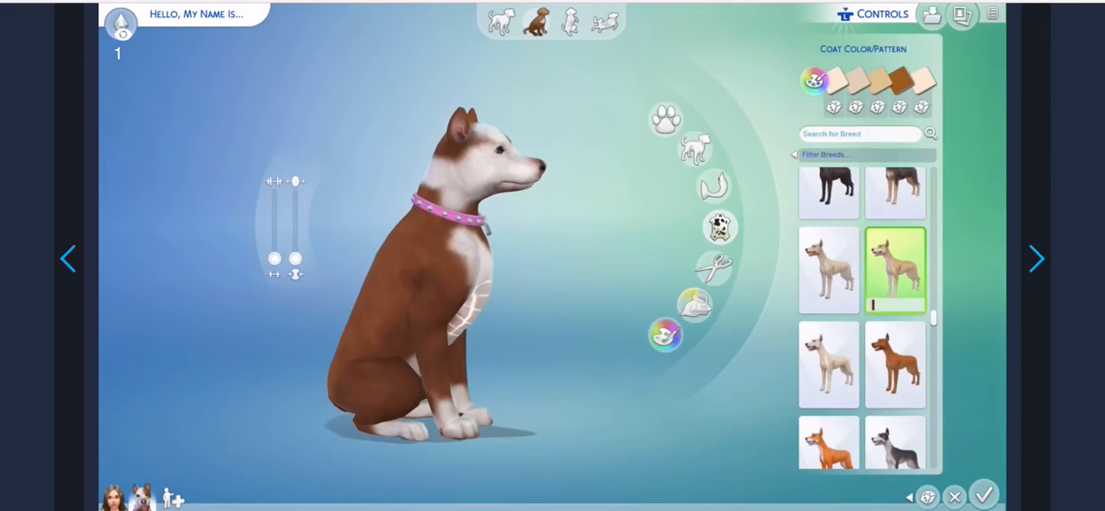
{"action": "key", "text": "Escape"}
{"action": "key", "text": "Down"}
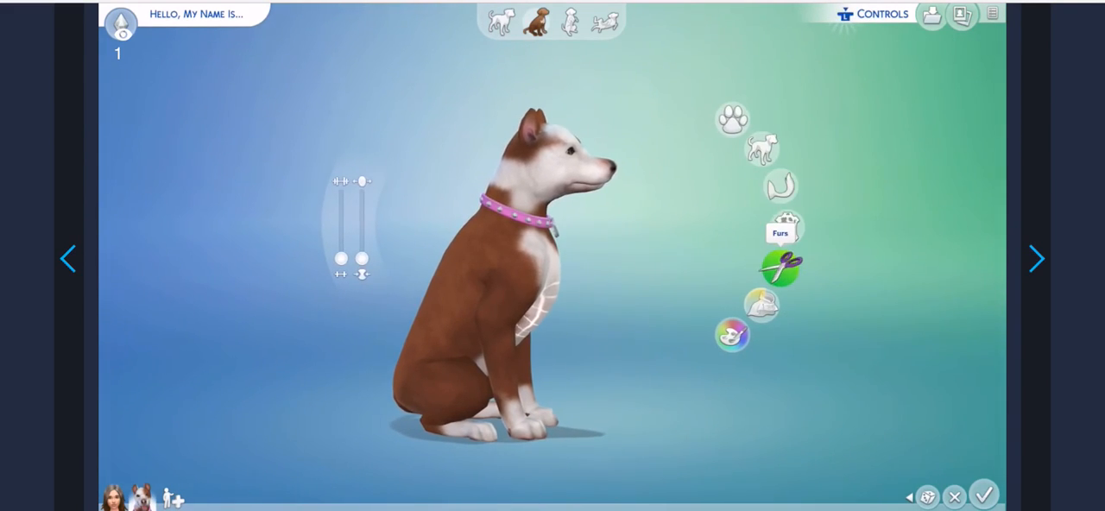
{"action": "key", "text": "Return"}
- Try several fur types and apply a short smooth coat that keeps the brown-and-white markings
{"action": "key", "text": "Return"}
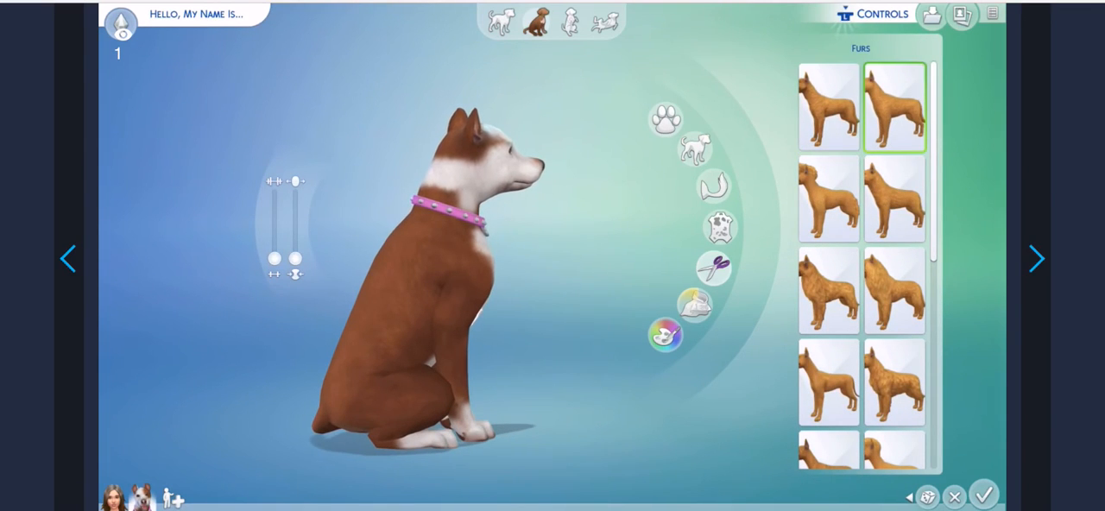
{"action": "key", "text": "Return"}
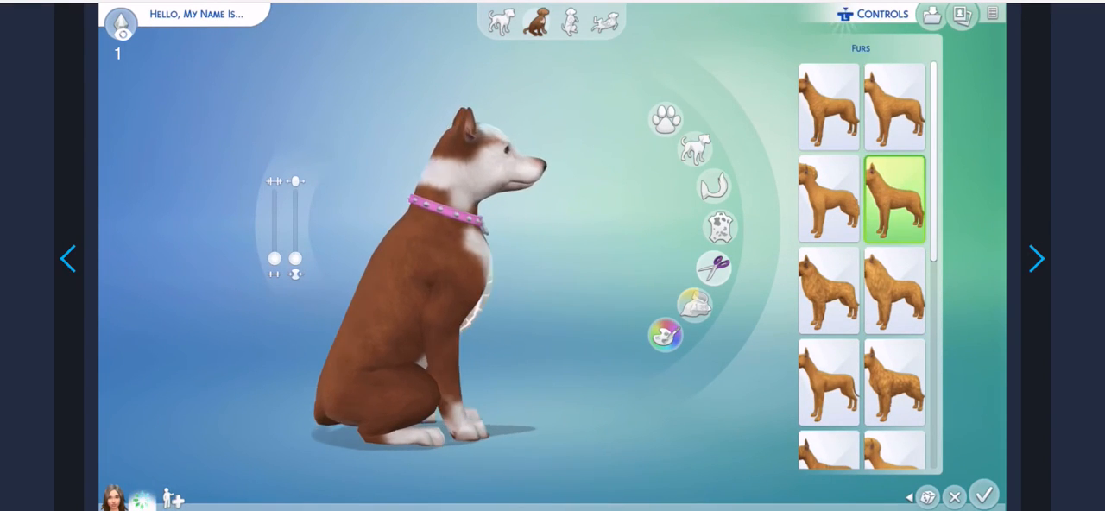
{"action": "key", "text": "Down"}
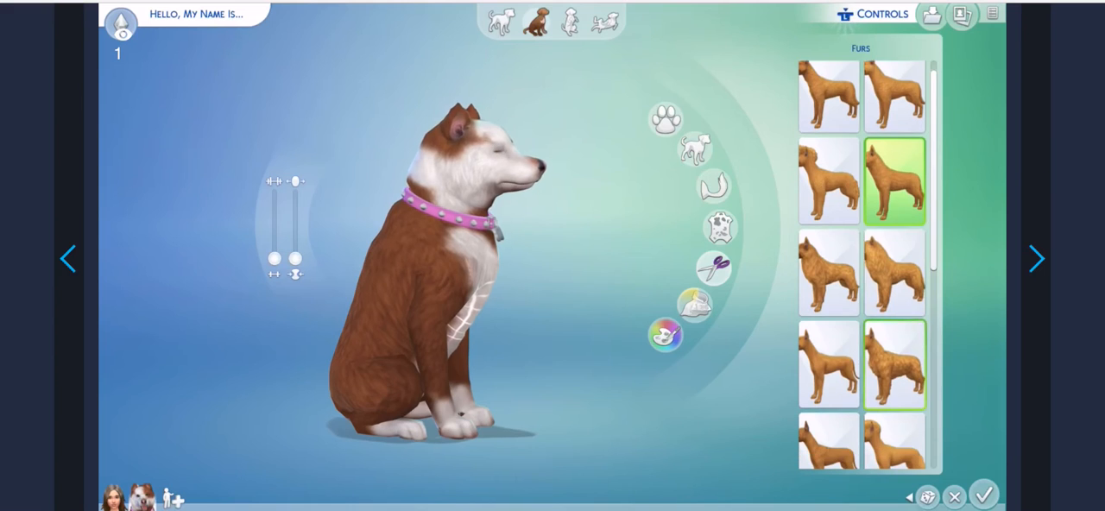
{"action": "key", "text": "Up"}
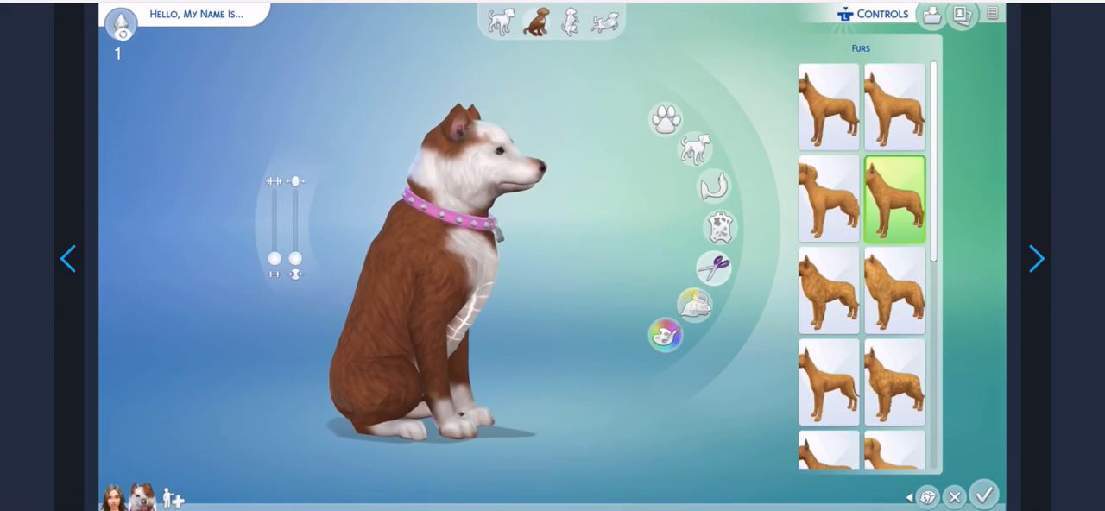
{"action": "key", "text": "Down"}
{"action": "key", "text": "Down"}
{"action": "key", "text": "Down"}
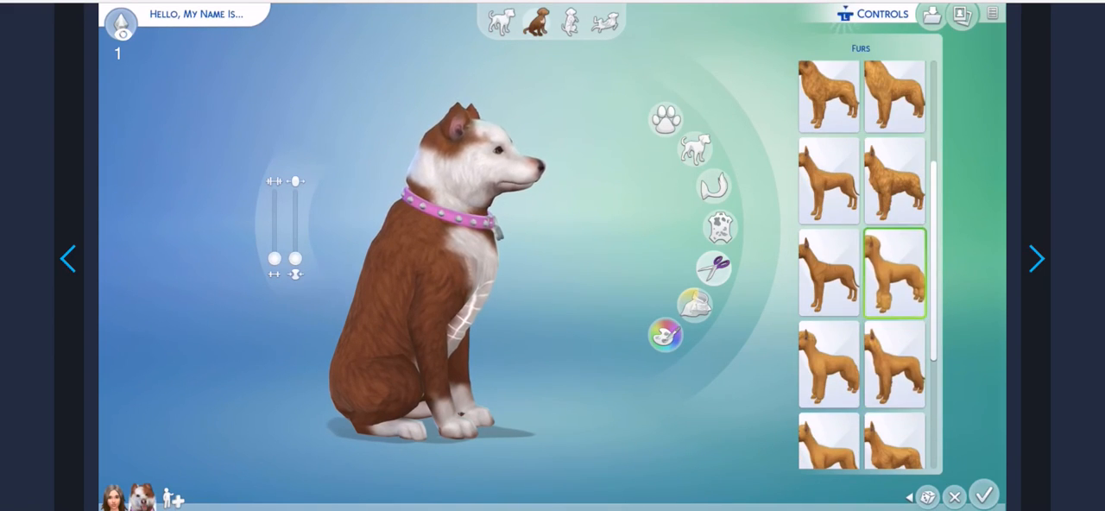
{"action": "key", "text": "Return"}
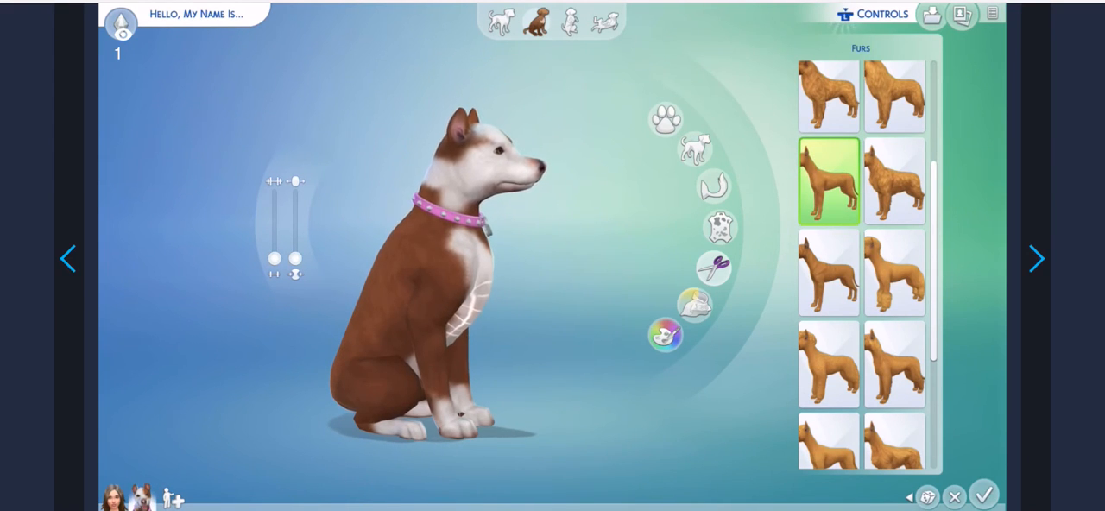
- Close the fur panel, zoom to the head and apply the top-left nose preset
{"action": "key", "text": "Escape"}
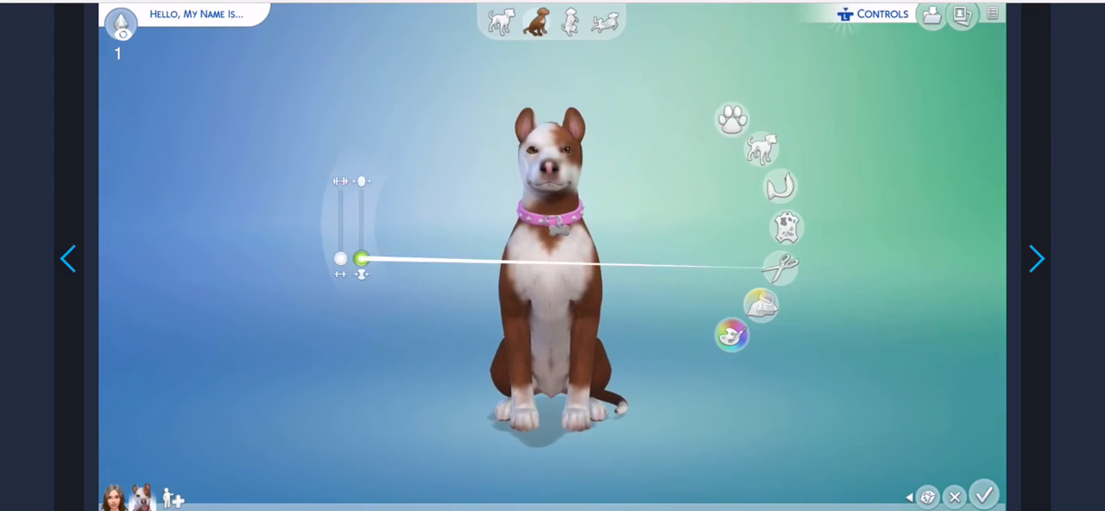
{"action": "key", "text": "Up"}
{"action": "key", "text": "Escape"}
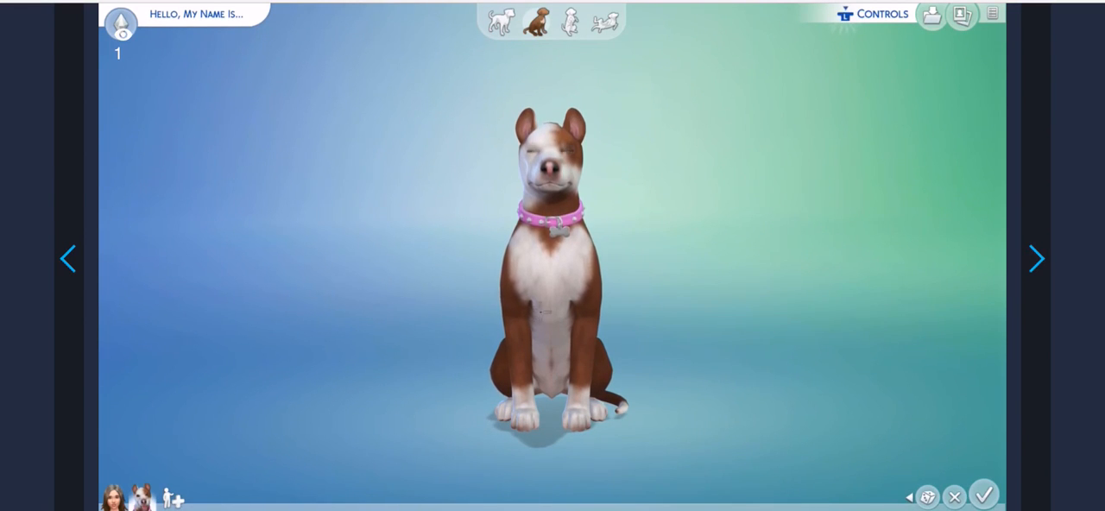
{"action": "left_click", "coordinate": [540, 142]}
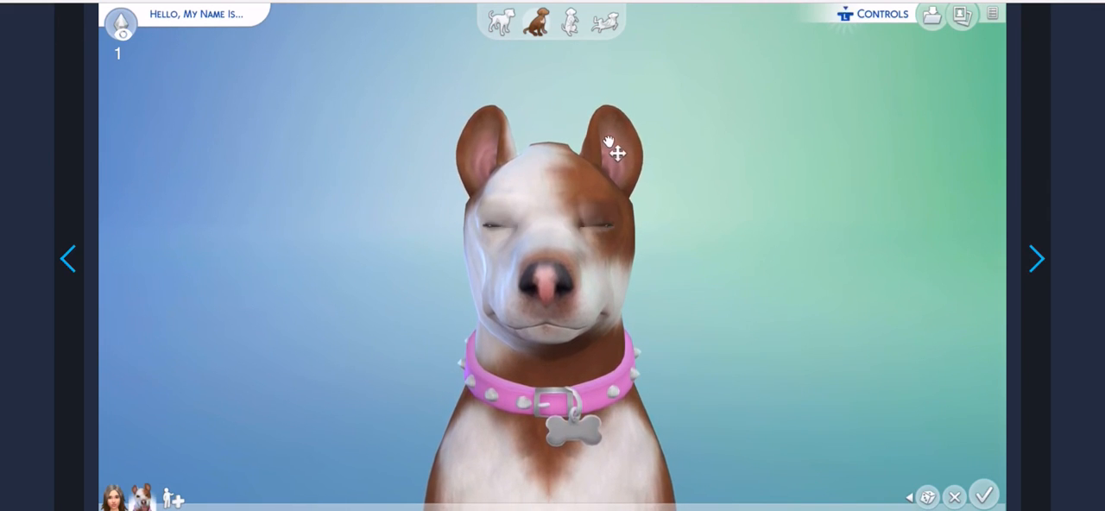
{"action": "scroll", "coordinate": [607, 139], "scroll_direction": "down", "scroll_amount": 3}
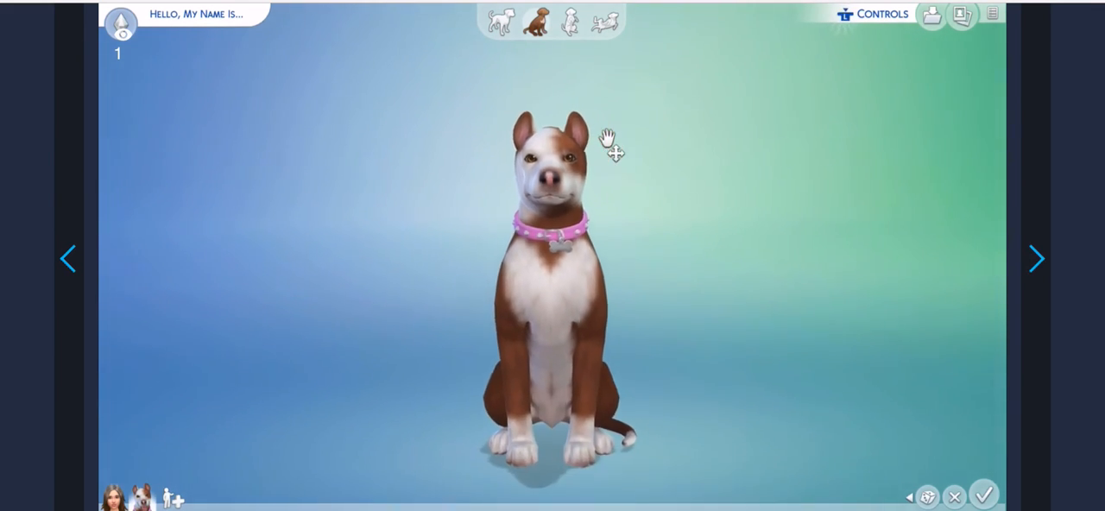
{"action": "scroll", "coordinate": [549, 164], "scroll_direction": "up", "scroll_amount": 3}
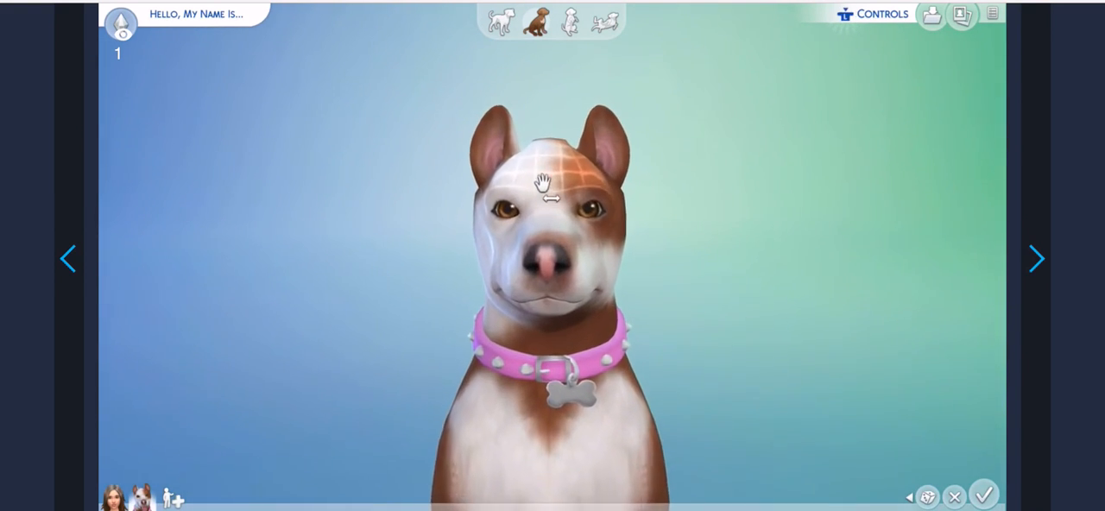
{"action": "left_click", "coordinate": [528, 263]}
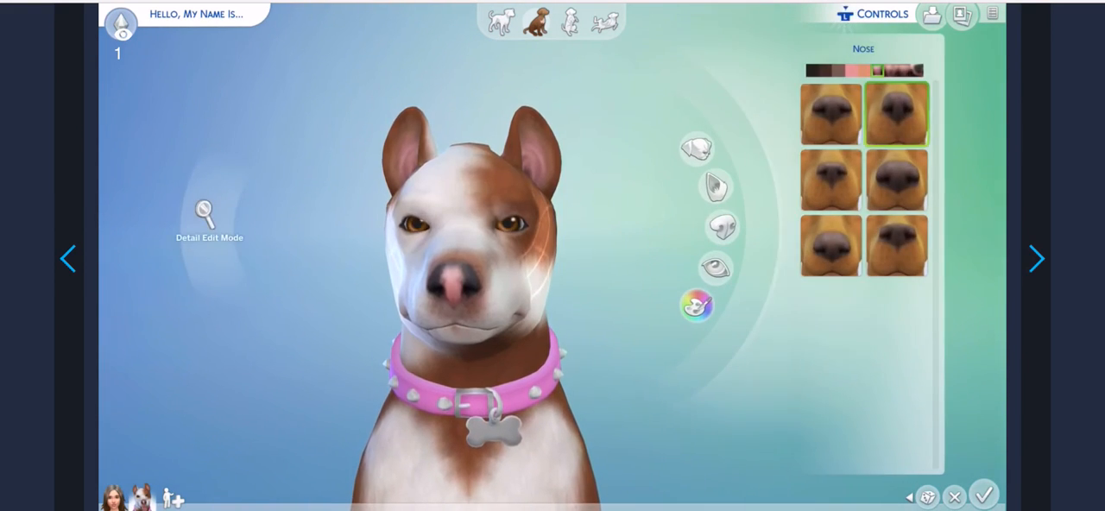
{"action": "left_click", "coordinate": [831, 114]}
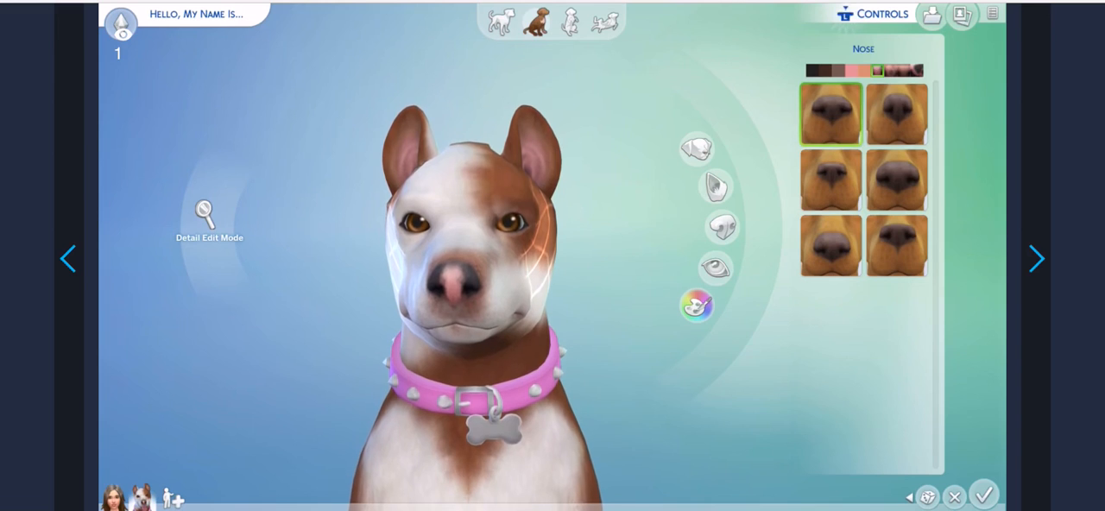